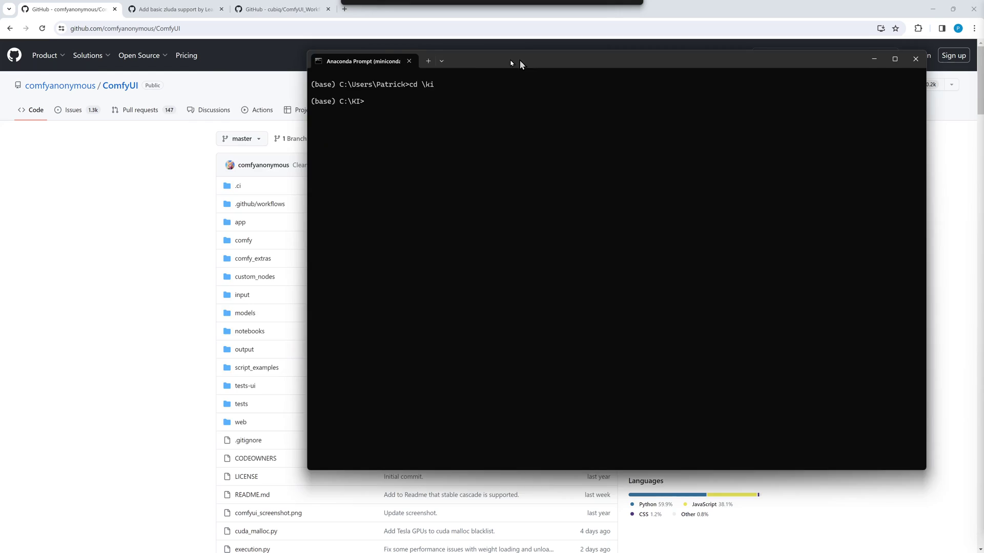
# - Change into the zluda folder in Anaconda Prompt and list its contents
pyautogui.moveTo(519, 60); pyautogui.dragTo(335, 83)
pyautogui.write('cd ')
pyautogui.write('zluda')
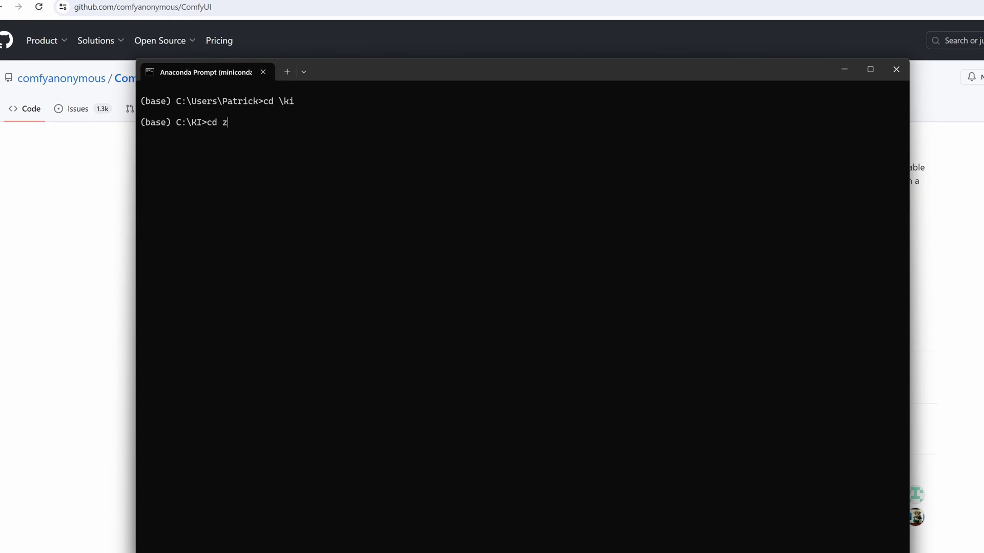
pyautogui.press('Return')
pyautogui.write('dir')
pyautogui.press('Return')
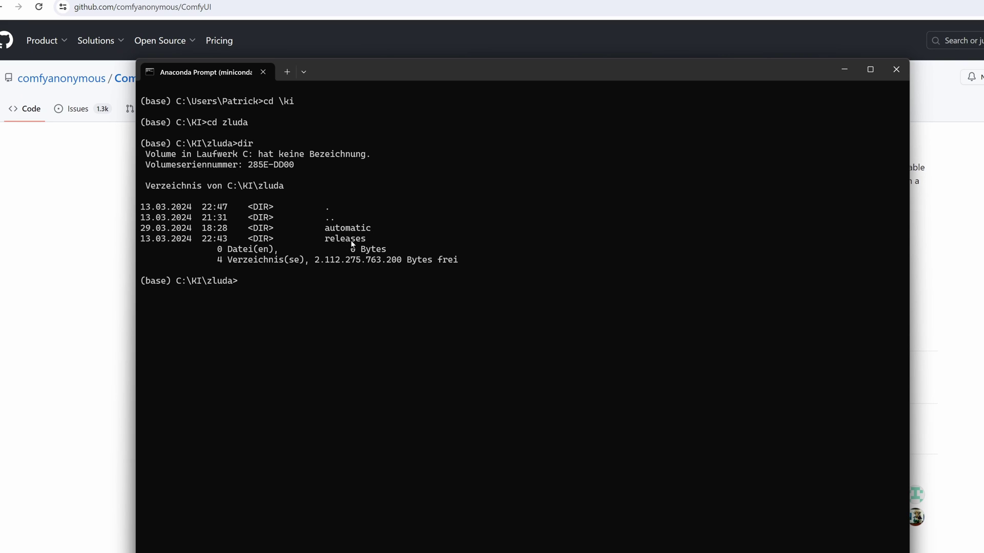
# - Copy the ComfyUI repository address from the browser and git clone it into zluda
pyautogui.click(55, 277)
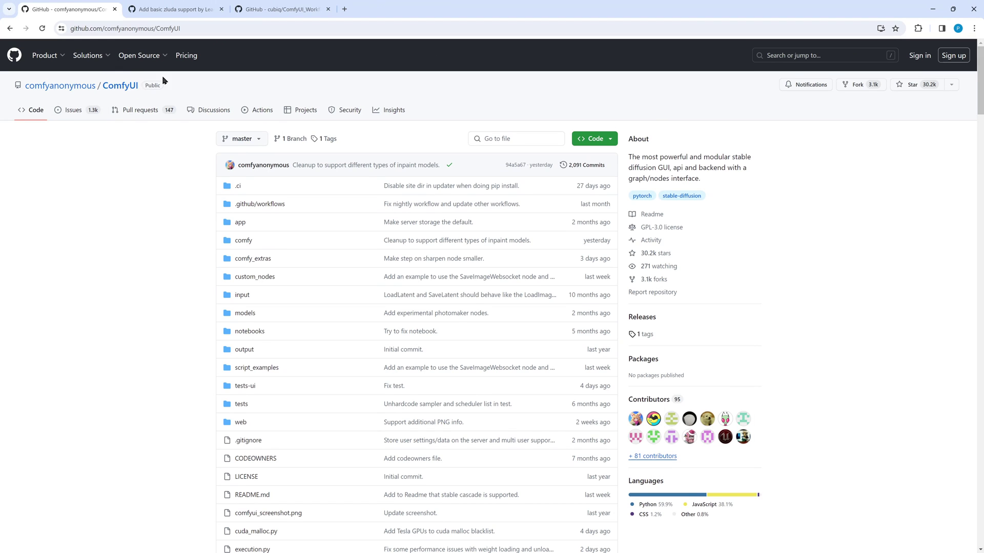
pyautogui.hotkey('ctrl', 'l')
pyautogui.hotkey('ctrl', 'c')
pyautogui.press('Escape')
pyautogui.click(137, 170)
pyautogui.hotkey('alt', 'Tab')
pyautogui.write('git clone')
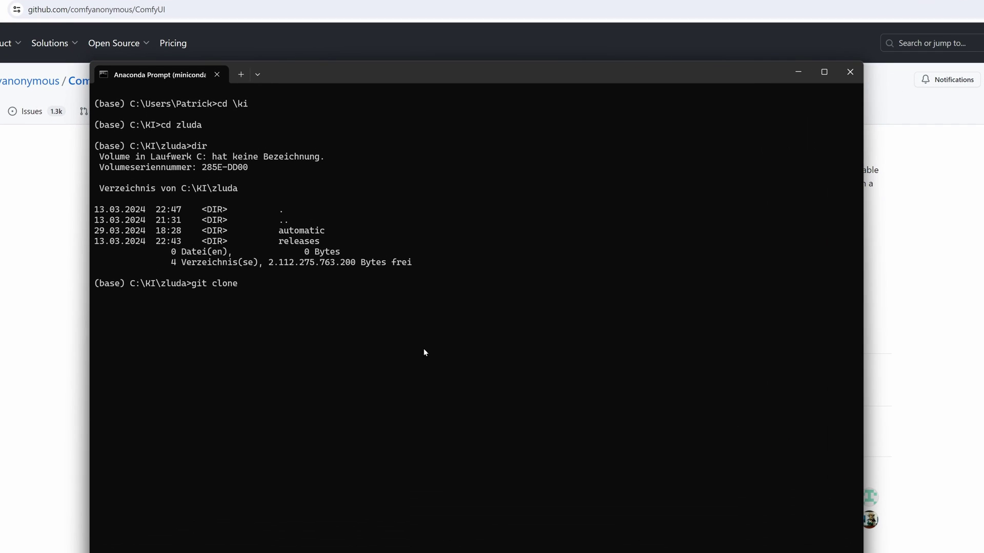
pyautogui.hotkey('ctrl', 'v')
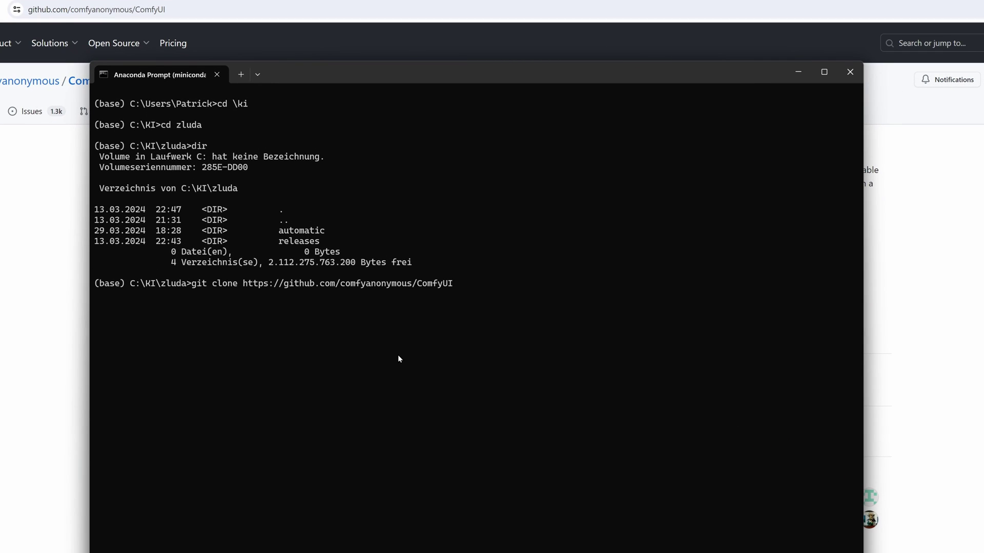
pyautogui.press('Return')
# - List the zluda folder again and change into the new ComfyUI directory
pyautogui.write('dir')
pyautogui.press('Return')
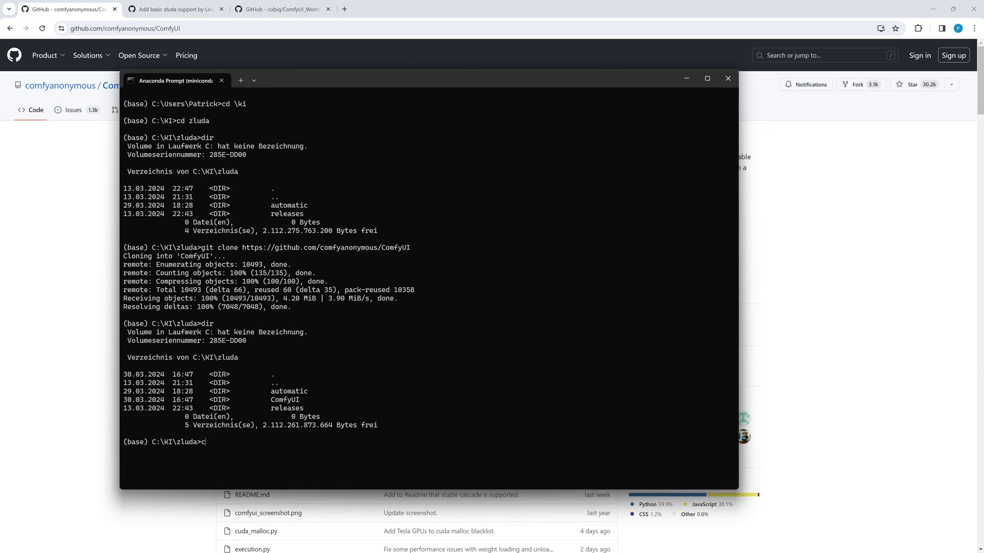
pyautogui.write('cd Com')
pyautogui.press('Tab')
pyautogui.press('Return')
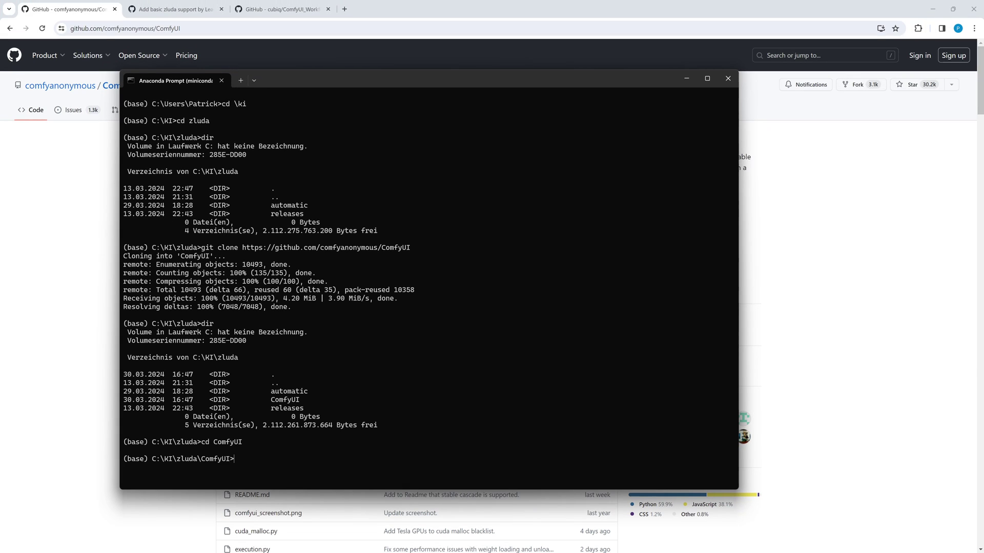
pyautogui.click(69, 255)
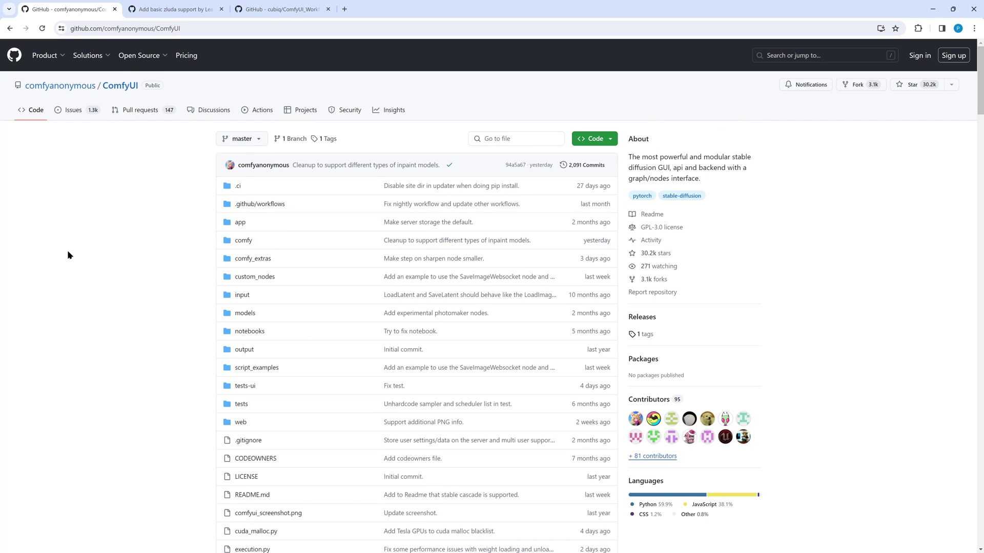
# - Open pull request #2829 'Add basic zluda support' and read its title, status and author
pyautogui.click(158, 8)
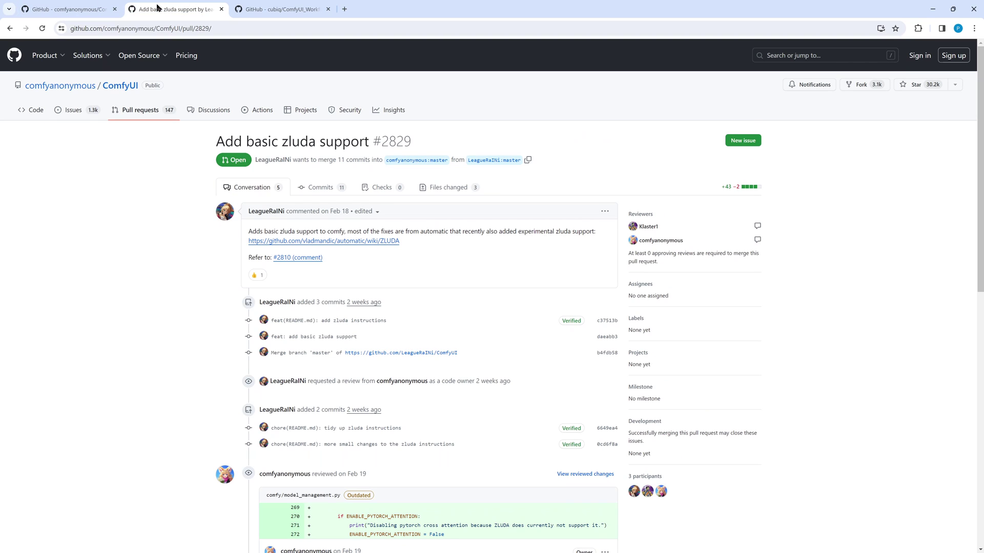
pyautogui.moveTo(220, 139); pyautogui.dragTo(429, 141)
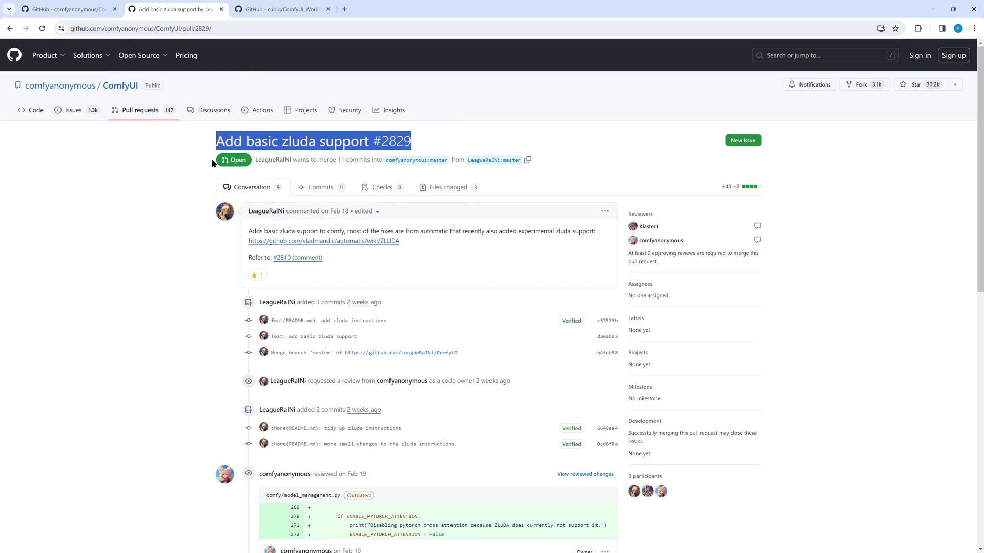
pyautogui.moveTo(214, 159); pyautogui.dragTo(266, 160)
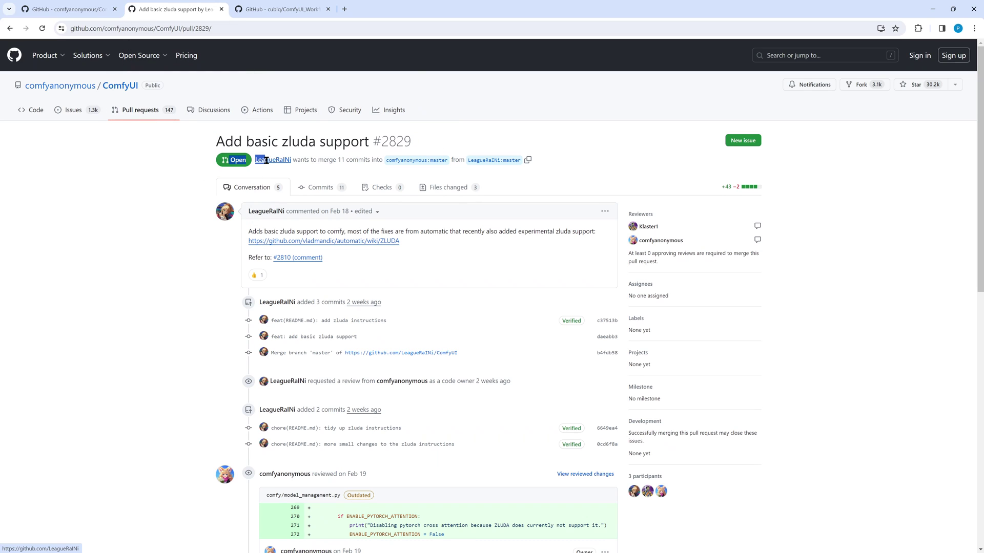
pyautogui.click(164, 174)
# - Show the Files changed diffs for model_management.py and cuda_malloc.py lines 59–62
pyautogui.click(445, 188)
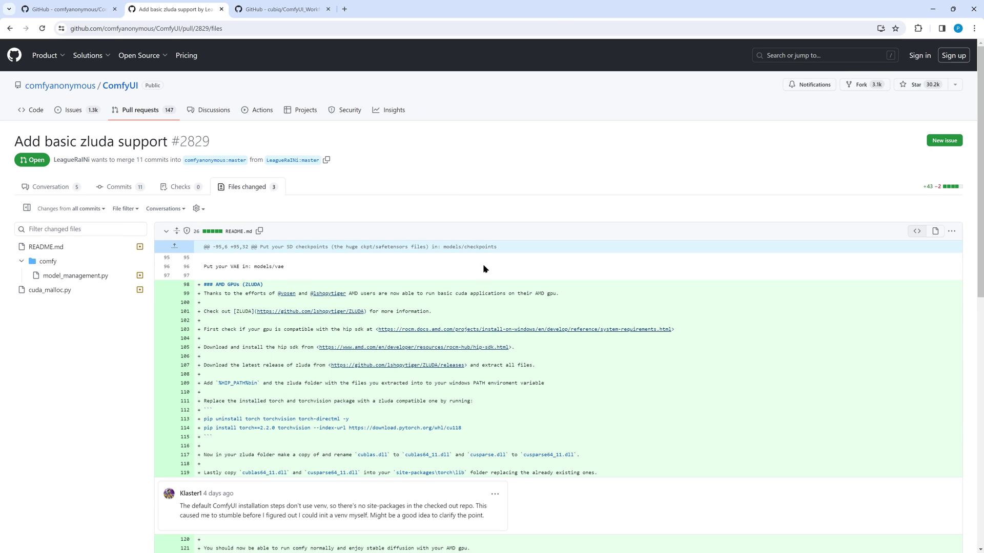
pyautogui.scroll(-3, 483, 263)
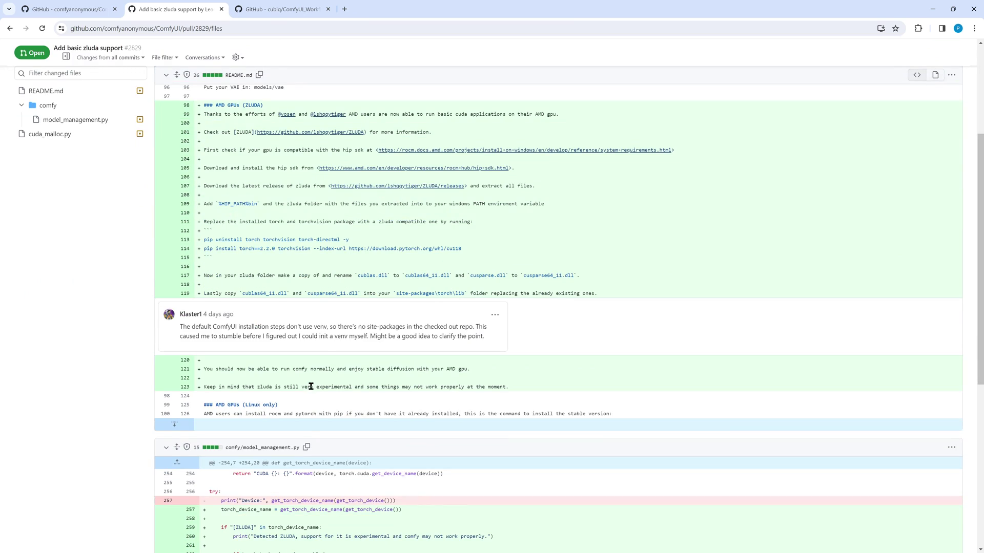
pyautogui.scroll(-6, 311, 387)
pyautogui.moveTo(219, 180); pyautogui.dragTo(382, 296)
pyautogui.click(441, 193)
pyautogui.moveTo(230, 417); pyautogui.dragTo(281, 448)
pyautogui.click(401, 316)
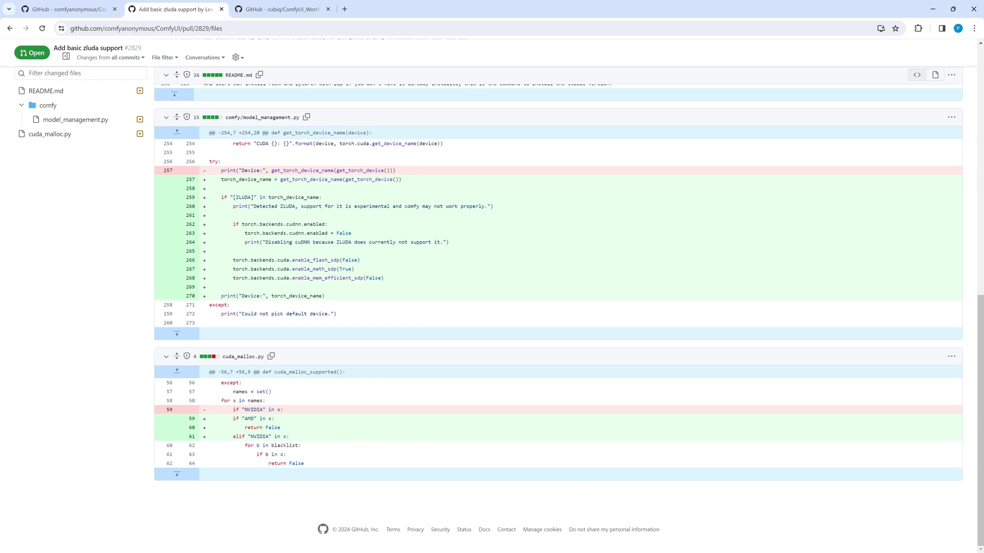
# - Browse to C:\KI\zluda\ComfyUI\comfy and open model_management.py in Notepad++
pyautogui.hotkey('alt', 'Tab')
pyautogui.moveTo(669, 74); pyautogui.dragTo(635, 88)
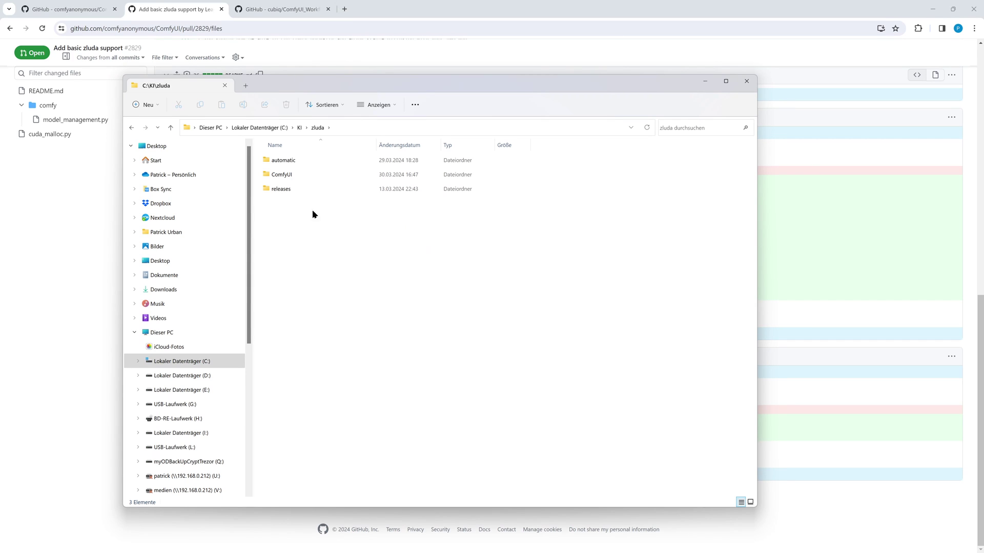
pyautogui.doubleClick(281, 175)
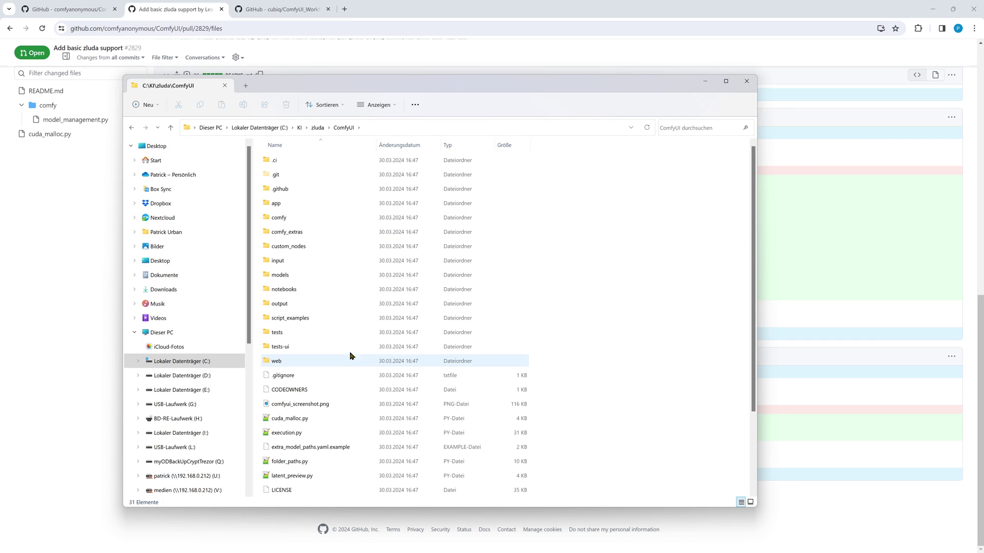
pyautogui.doubleClick(283, 219)
pyautogui.scroll(-4, 285, 328)
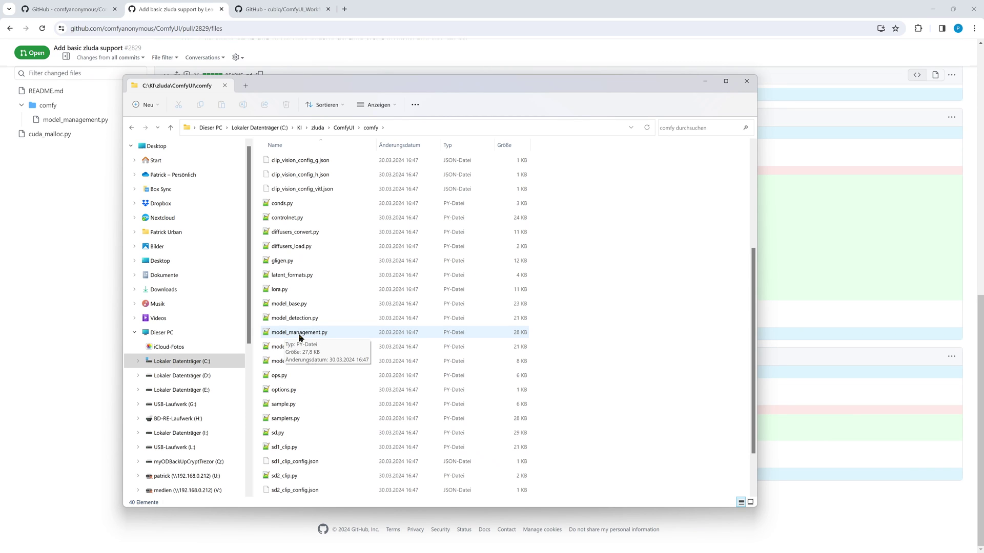
pyautogui.doubleClick(301, 333)
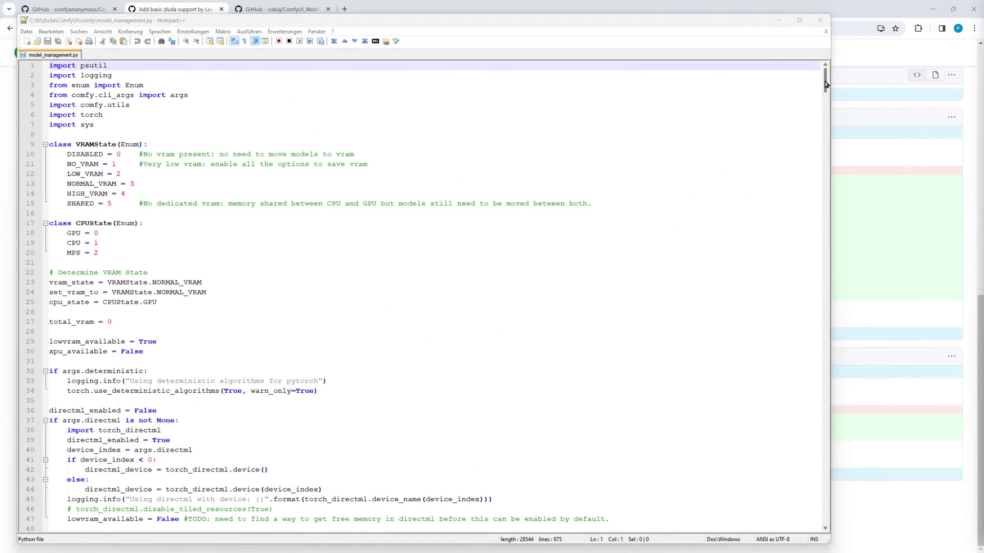
# - Open a blank line after line 256 and paste the diff's added ZLUDA lines 257–270 there
pyautogui.moveTo(825, 83); pyautogui.dragTo(819, 200)
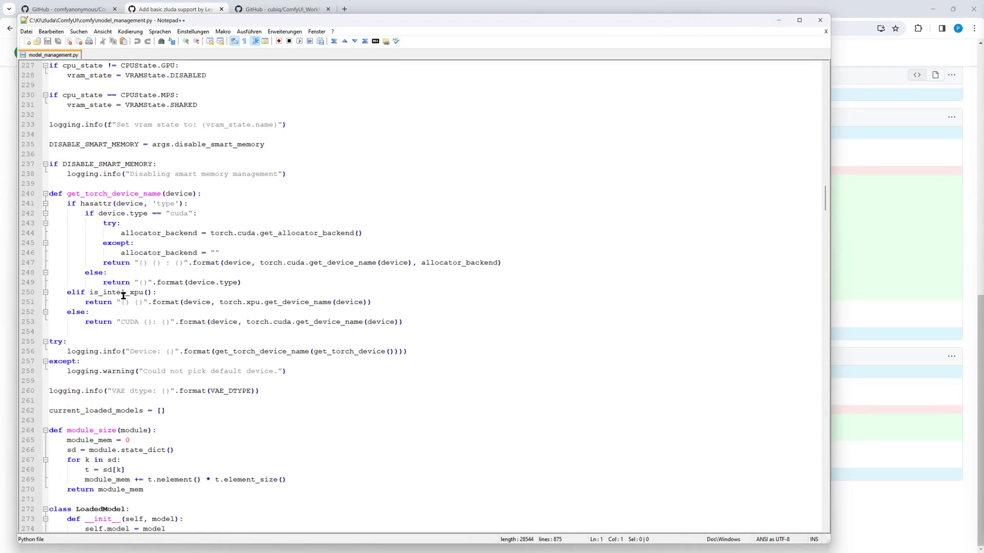
pyautogui.click(124, 322)
pyautogui.moveTo(80, 322); pyautogui.dragTo(404, 322)
pyautogui.click(66, 342)
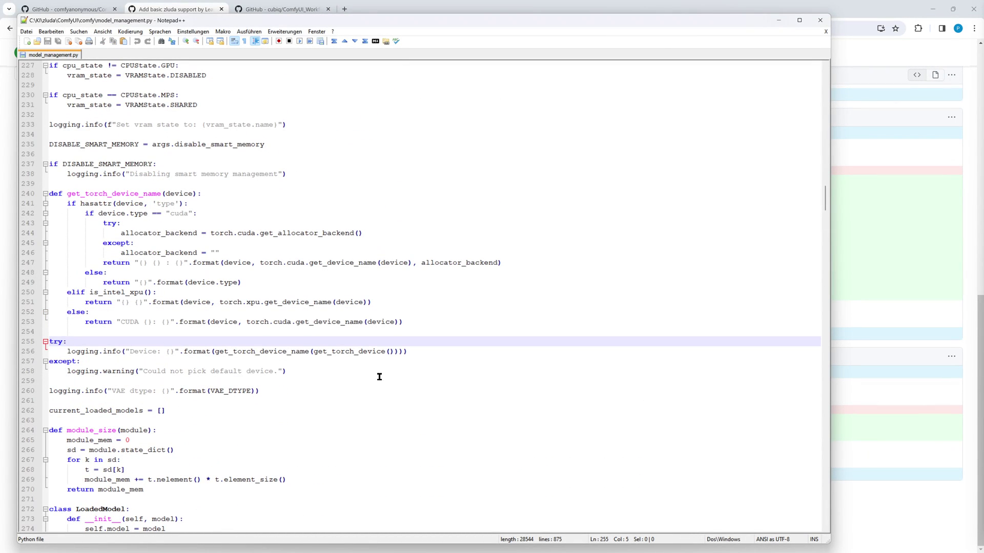
pyautogui.click(425, 351)
pyautogui.press('Return')
pyautogui.press('Return')
pyautogui.press('Return')
pyautogui.press('Up')
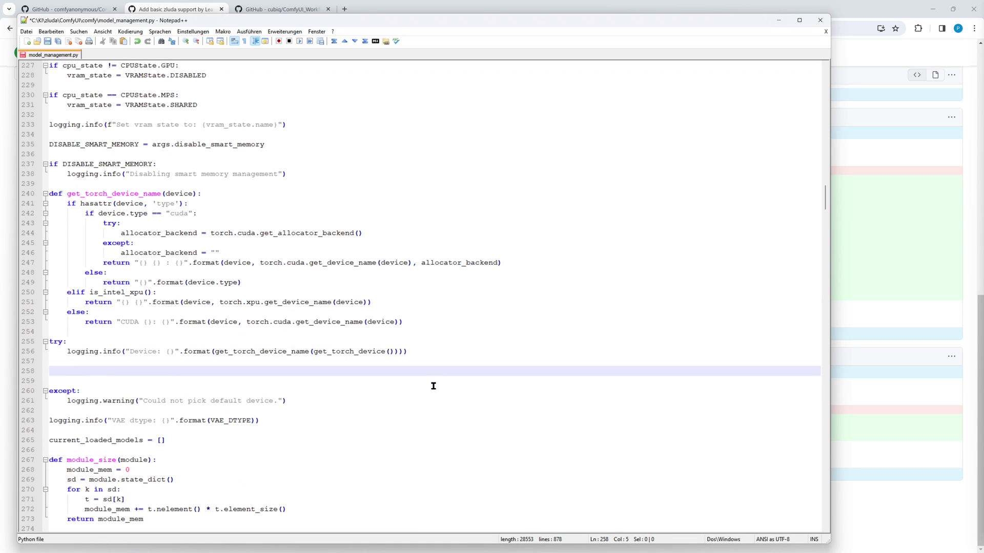
pyautogui.click(859, 187)
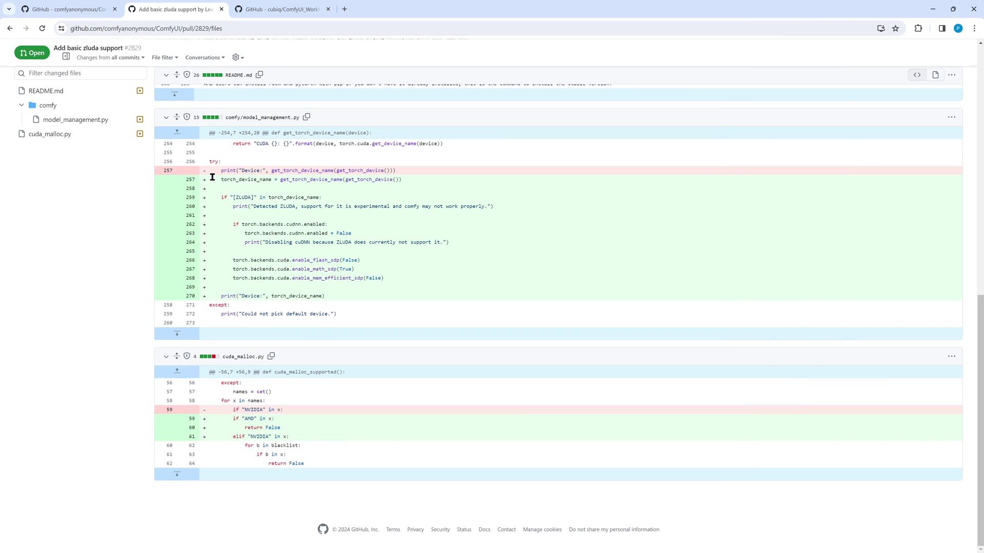
pyautogui.moveTo(213, 177); pyautogui.dragTo(339, 299)
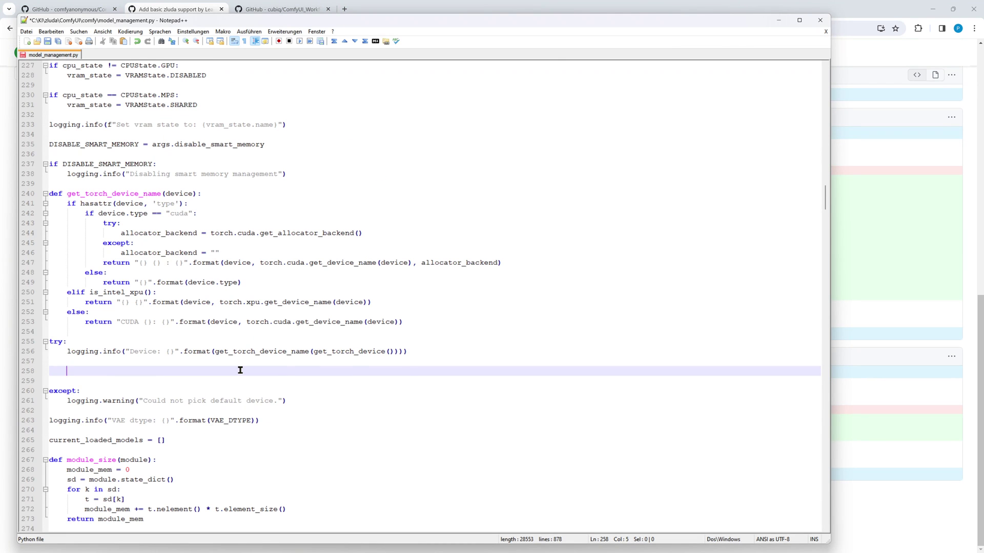
pyautogui.hotkey('ctrl', 'v')
# - Replace the print calls on lines 261, 265 and 271 with logging.info
pyautogui.scroll(-2, 347, 474)
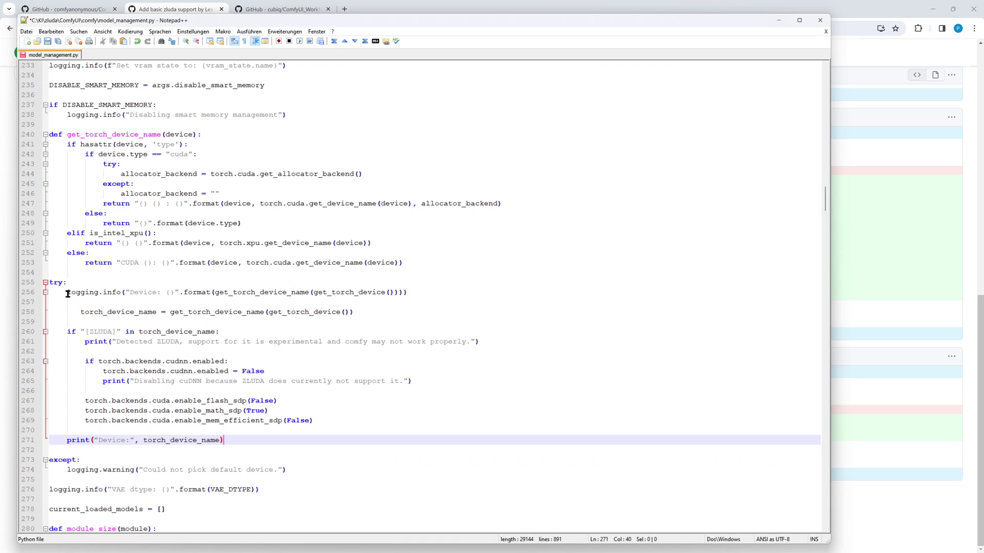
pyautogui.moveTo(68, 294); pyautogui.dragTo(121, 293)
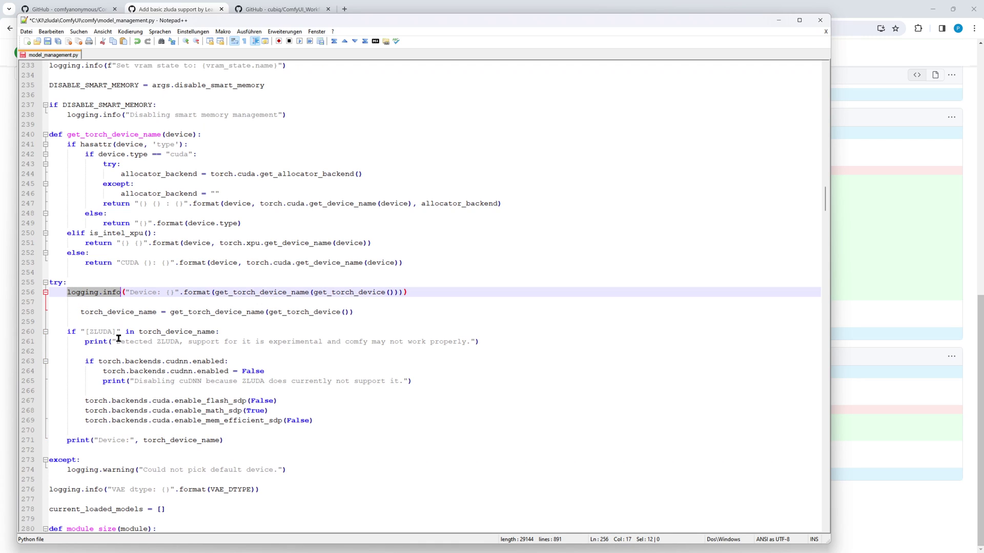
pyautogui.doubleClick(77, 440)
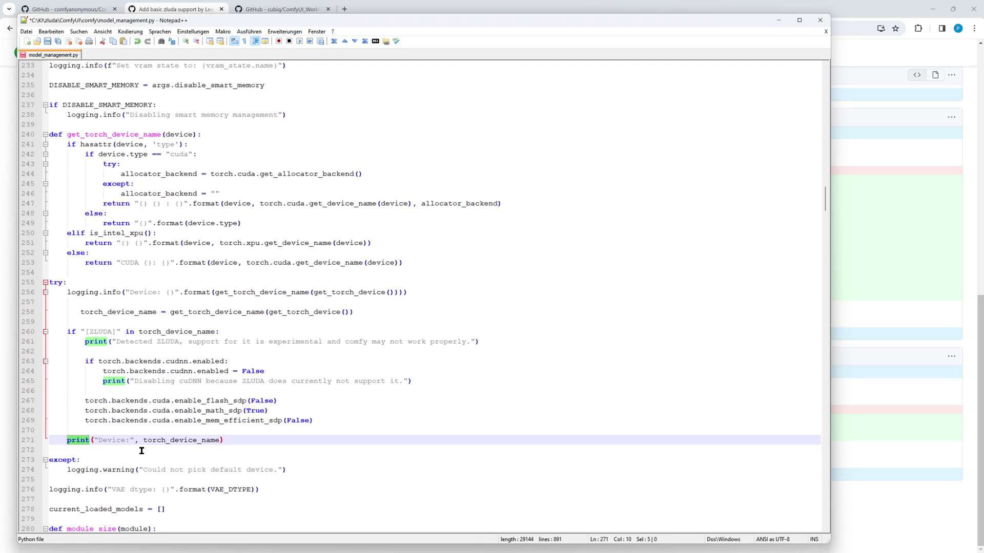
pyautogui.hotkey('ctrl', 'v')
pyautogui.doubleClick(100, 341)
pyautogui.hotkey('ctrl', 'v')
pyautogui.doubleClick(114, 381)
pyautogui.hotkey('ctrl', 'v')
# - Delete the old device logging line 256, fix the indentation, and save model_management.py
pyautogui.click(80, 313)
pyautogui.press('BackSpace')
pyautogui.press('BackSpace')
pyautogui.press('BackSpace')
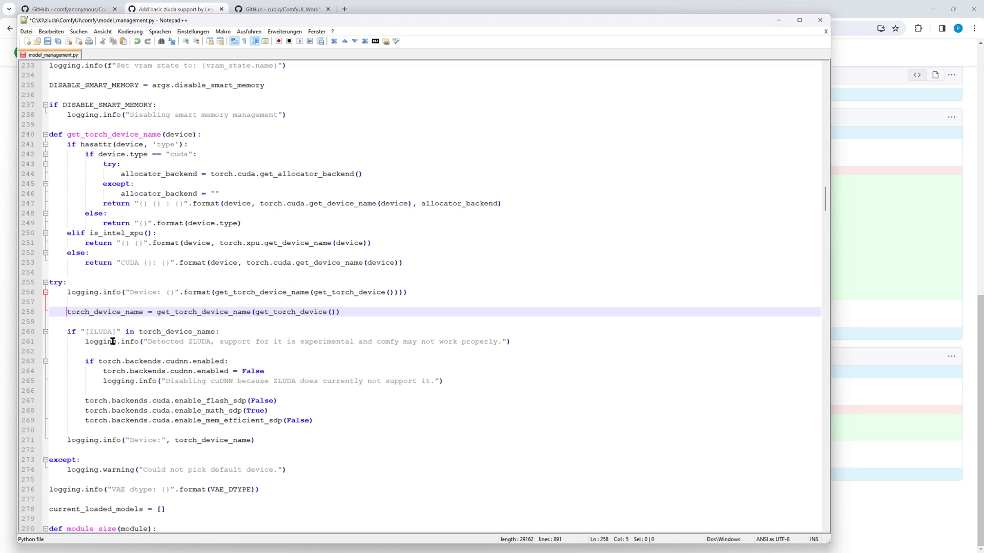
pyautogui.press('Up')
pyautogui.press('Up')
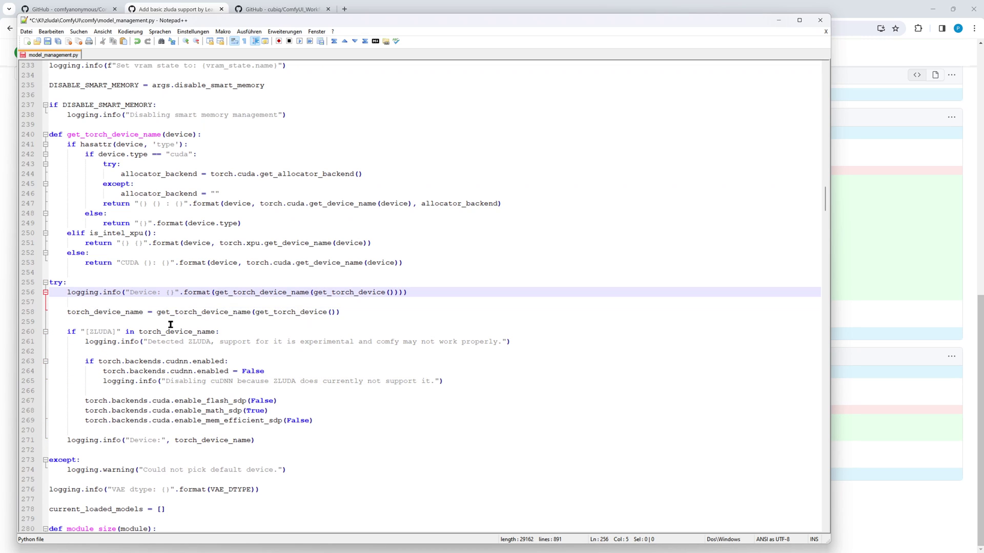
pyautogui.hotkey('shift', 'End')
pyautogui.press('Delete')
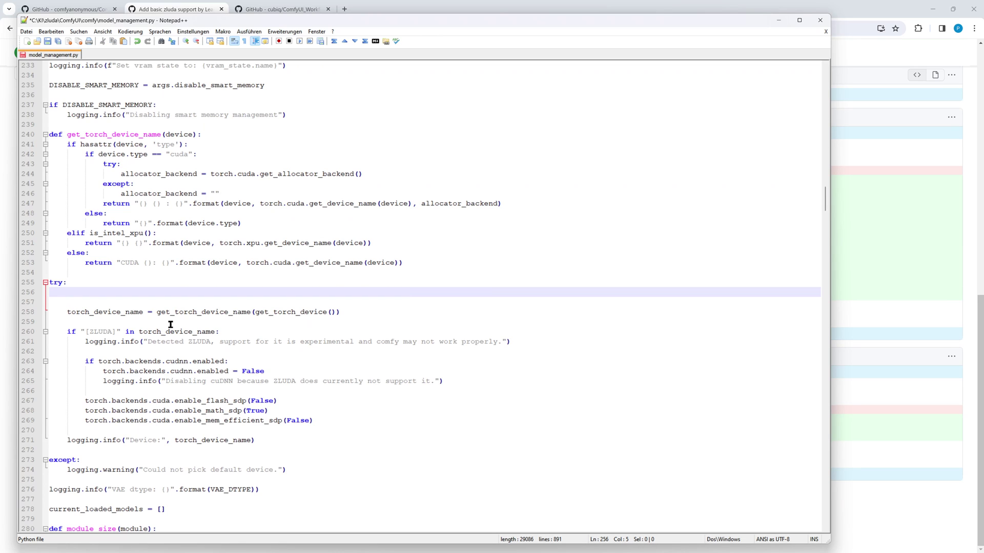
pyautogui.press('Delete')
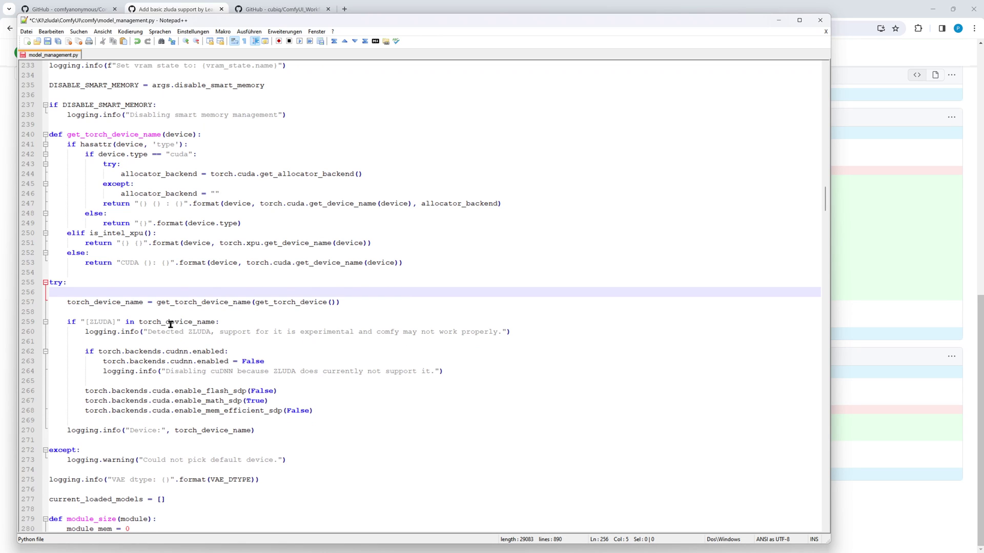
pyautogui.press('Delete')
pyautogui.press('Delete')
pyautogui.press('Down')
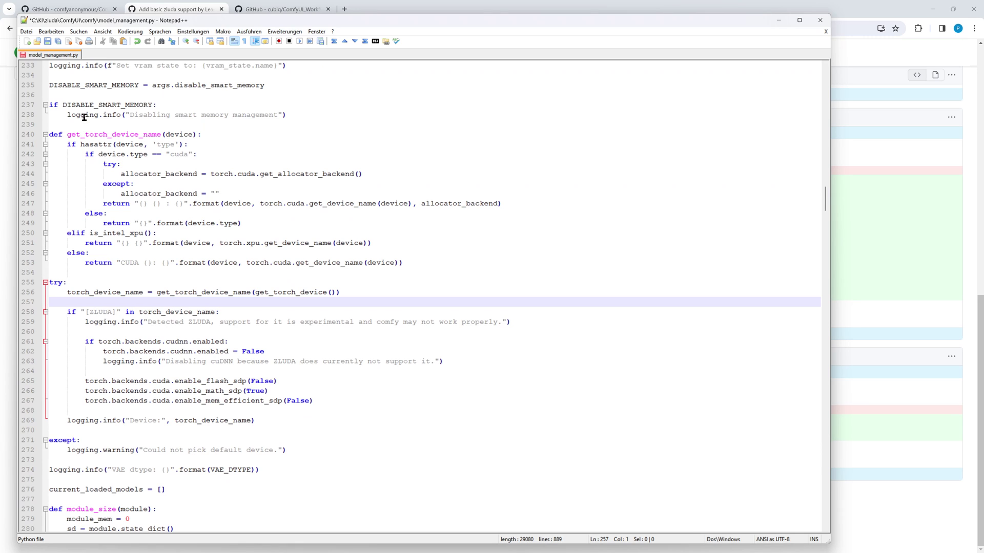
pyautogui.click(47, 41)
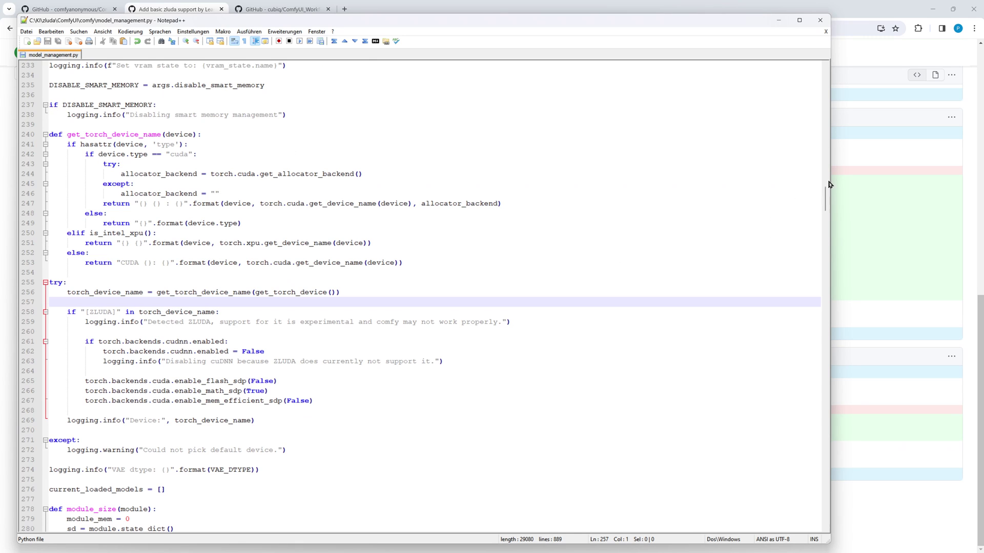
pyautogui.click(879, 156)
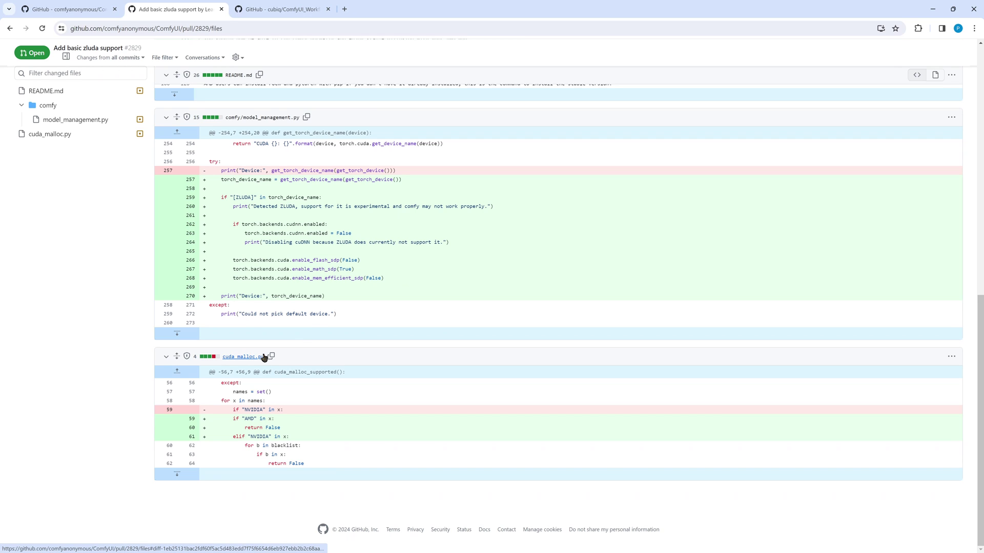
# - Open cuda_malloc.py from the ComfyUI folder in Notepad++
pyautogui.hotkey('alt', 'Tab')
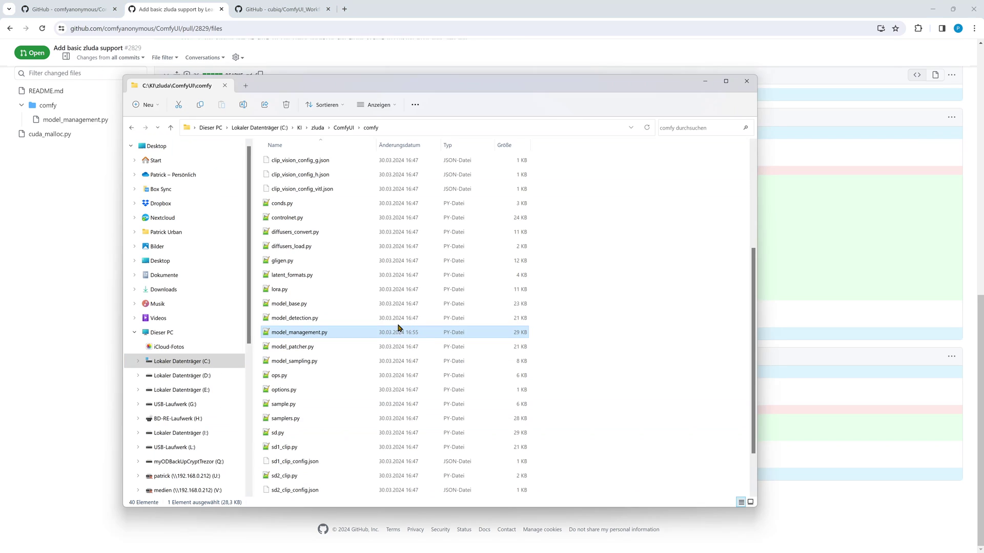
pyautogui.click(338, 129)
pyautogui.scroll(-2, 334, 357)
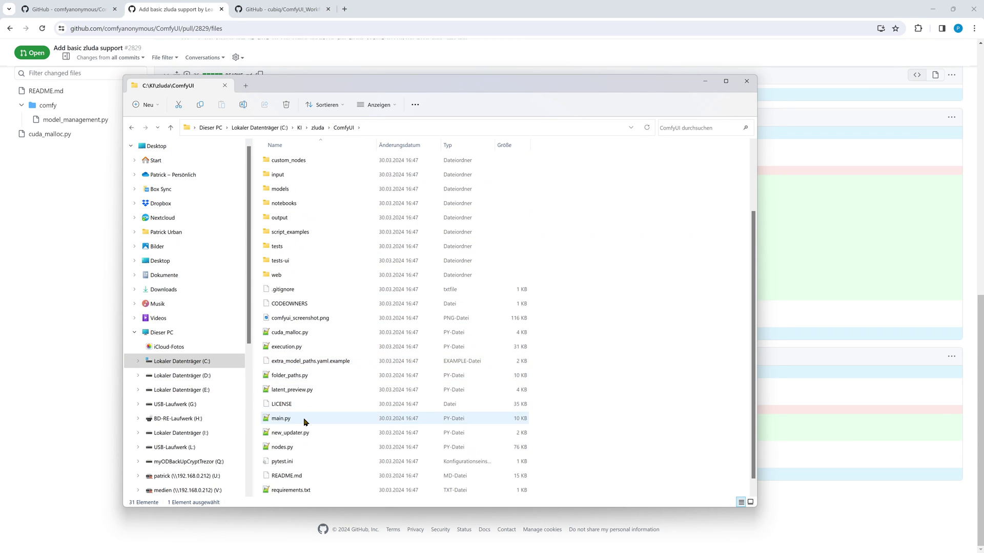
pyautogui.doubleClick(282, 333)
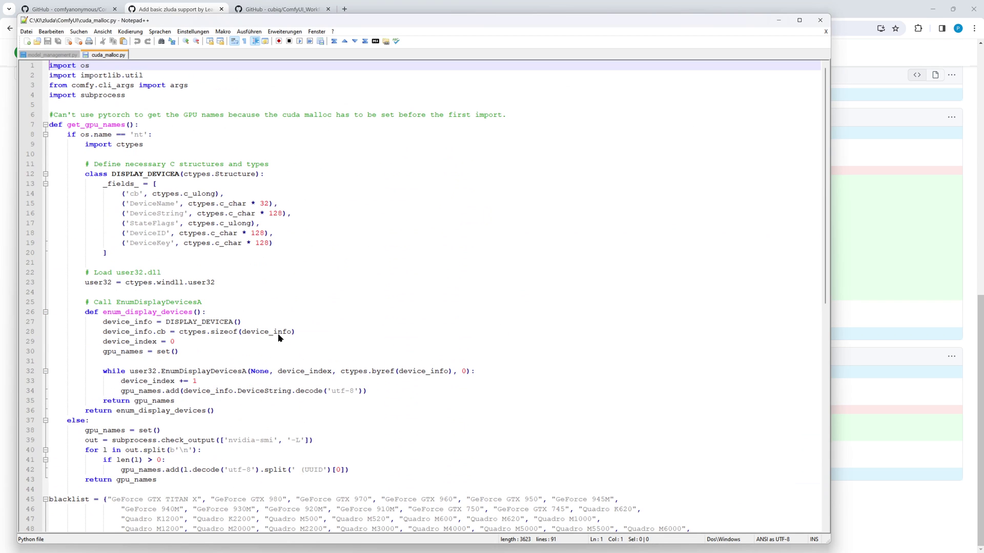
pyautogui.scroll(-10, 318, 296)
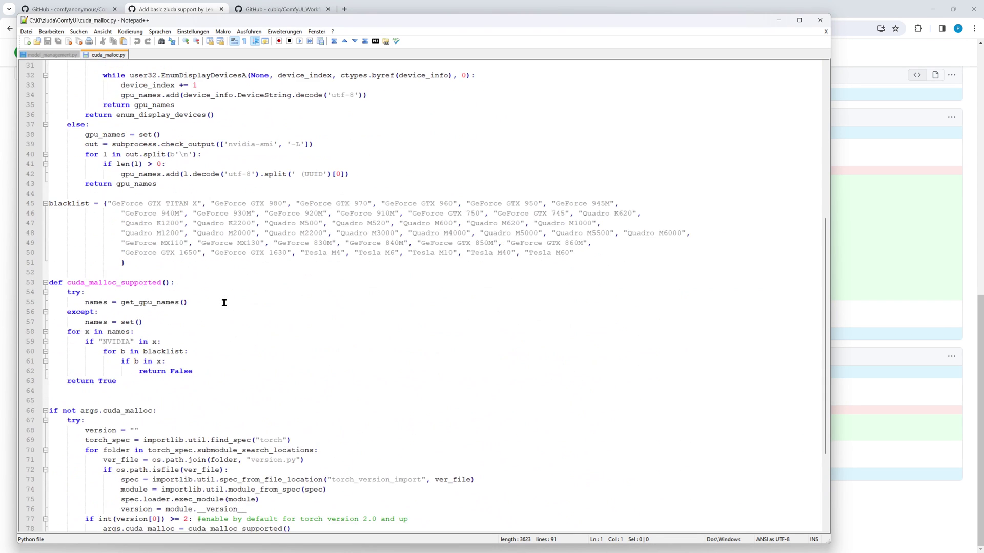
pyautogui.scroll(-2, 224, 302)
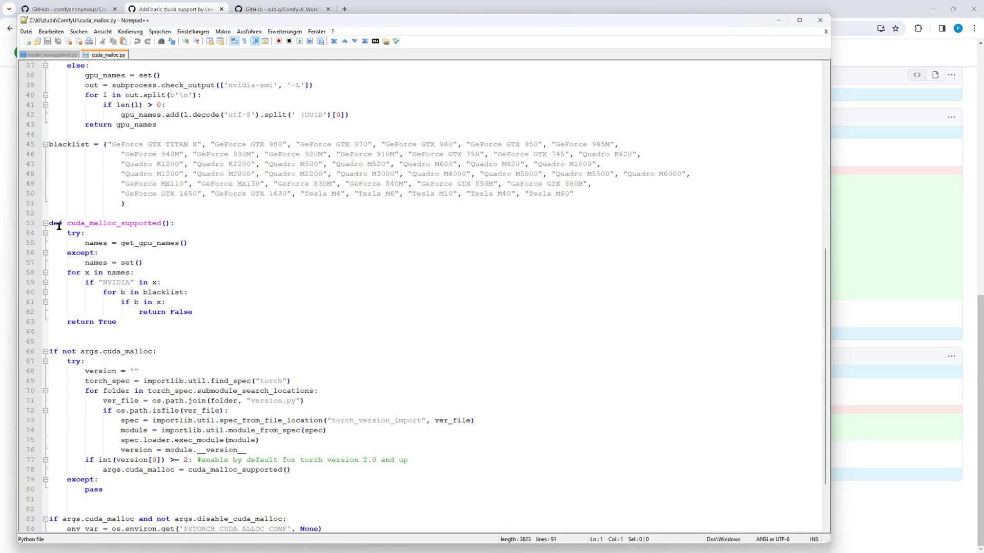
# - Copy the diff's AMD check lines and paste them below the NVIDIA check at line 61
pyautogui.moveTo(85, 282); pyautogui.dragTo(160, 283)
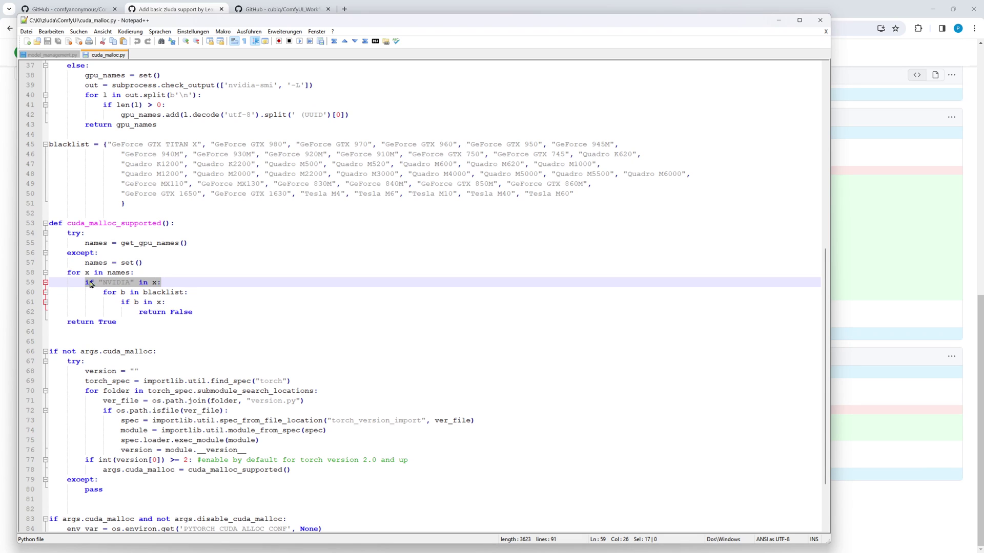
pyautogui.click(187, 283)
pyautogui.press('Return')
pyautogui.press('Return')
pyautogui.press('Return')
pyautogui.press('Return')
pyautogui.click(884, 341)
pyautogui.moveTo(207, 421); pyautogui.dragTo(208, 443)
pyautogui.rightClick(233, 428)
pyautogui.click(256, 437)
pyautogui.hotkey('alt', 'Tab')
pyautogui.click(189, 303)
pyautogui.hotkey('ctrl', 'v')
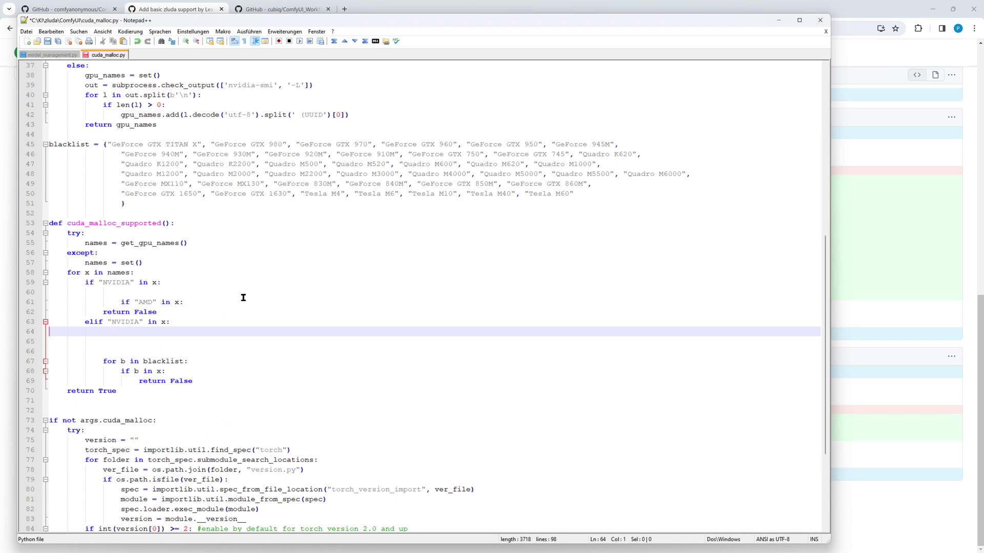
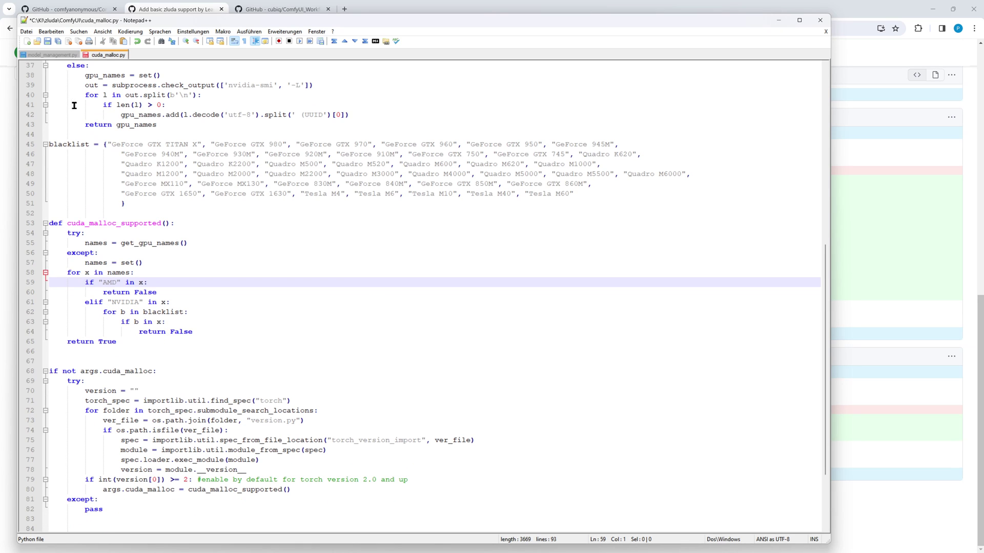
# - Save cuda_malloc.py in Notepad++ and minimize the editor to show the Anaconda Prompt
pyautogui.click(47, 41)
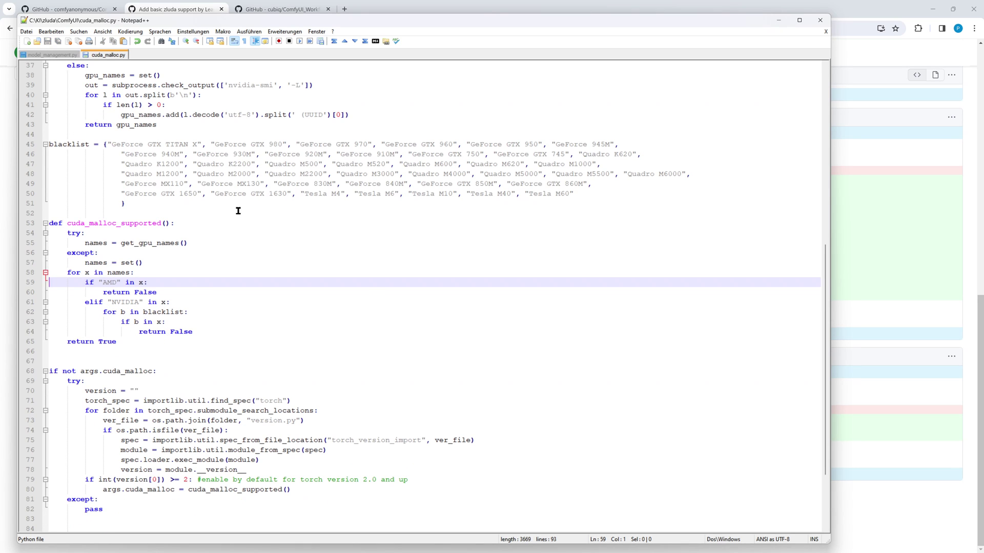
pyautogui.click(778, 21)
# - Activate the zluda conda environment, list the ComfyUI folder, and run python .\main.py
pyautogui.write('conda a')
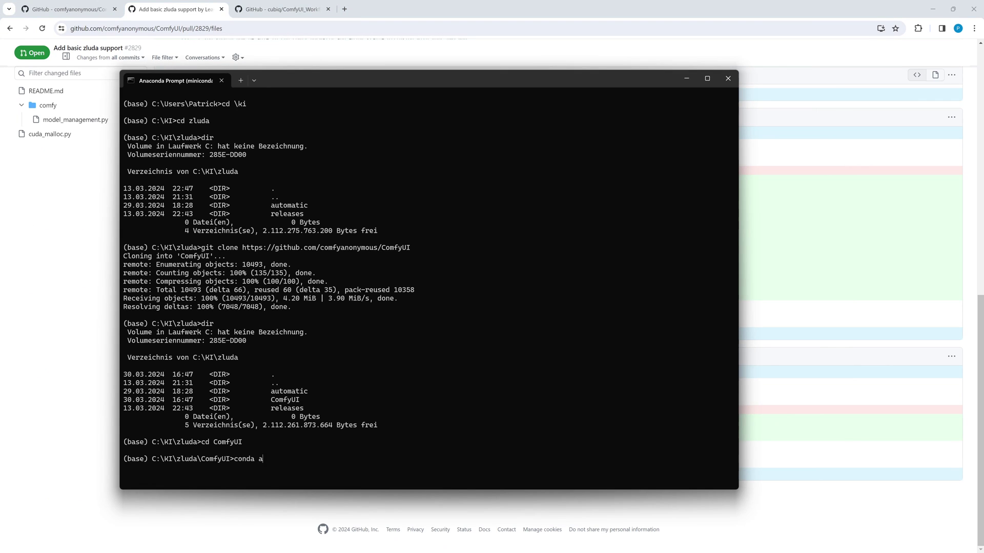
pyautogui.write('ctivate zlud')
pyautogui.write('a')
pyautogui.write('dir')
pyautogui.press('Return')
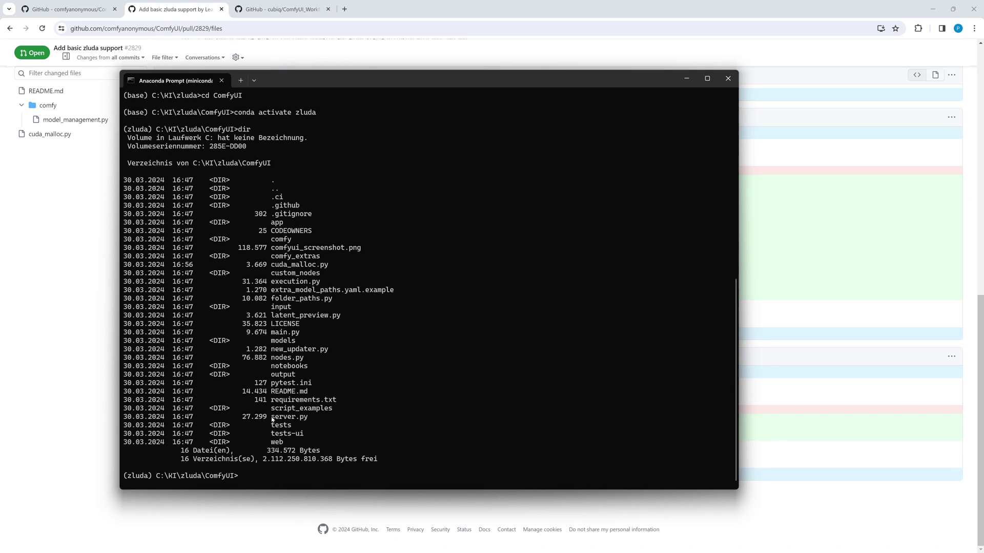
pyautogui.write('python ')
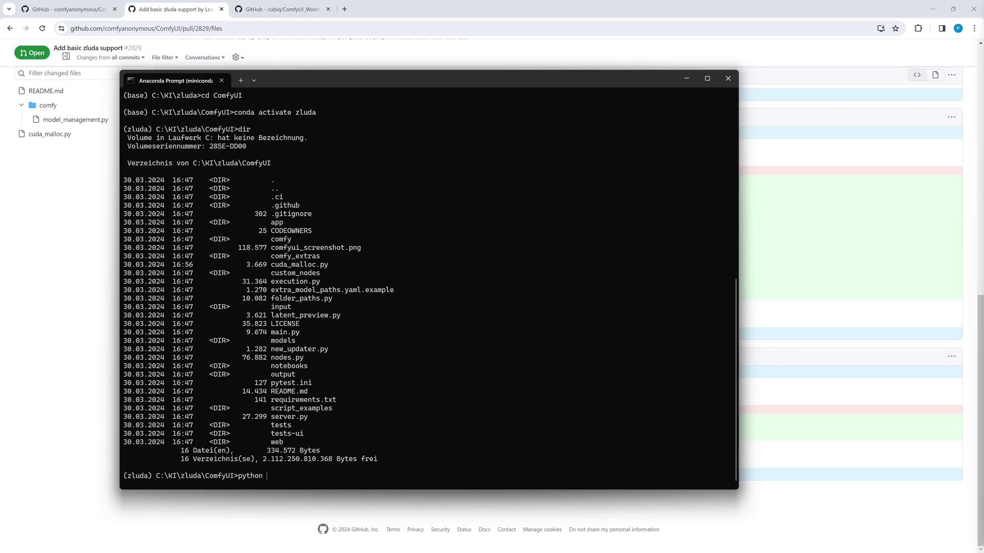
pyautogui.write('.\\main.py')
pyautogui.press('Return')
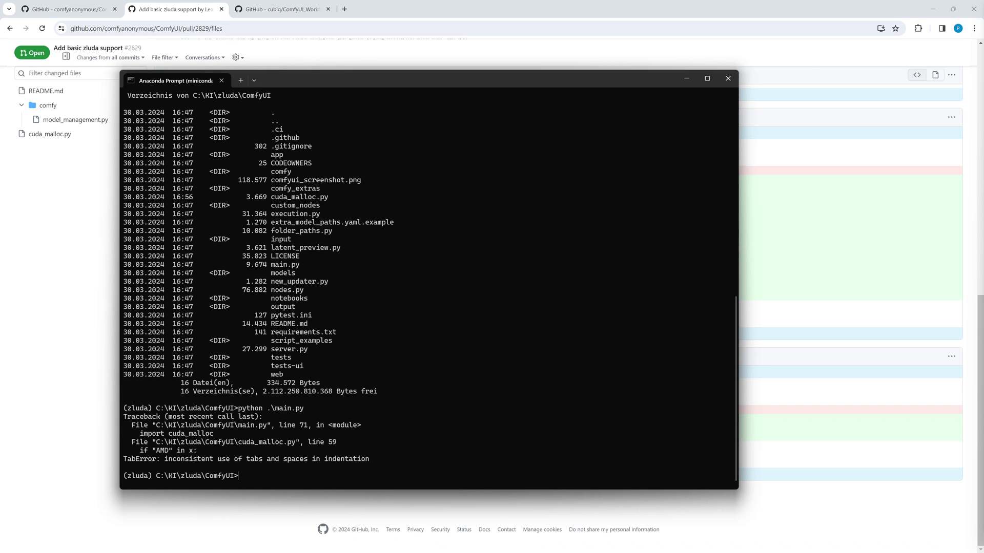
# - Re-indent line 59 of cuda_malloc.py consistently and save the file
pyautogui.hotkey('alt', 'Tab')
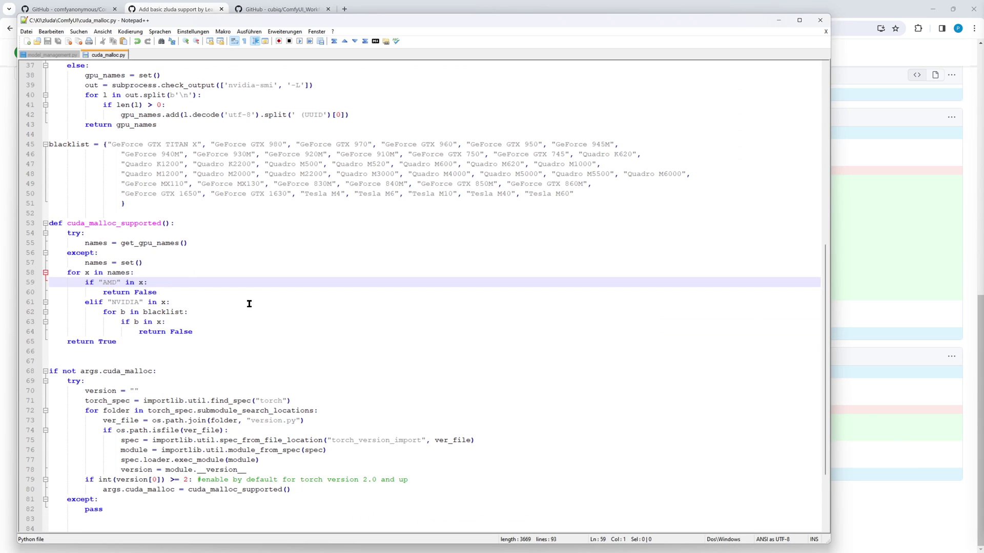
pyautogui.press('Up')
pyautogui.press('Down')
pyautogui.press('BackSpace')
pyautogui.press('Tab')
pyautogui.press('Down')
pyautogui.press('Down')
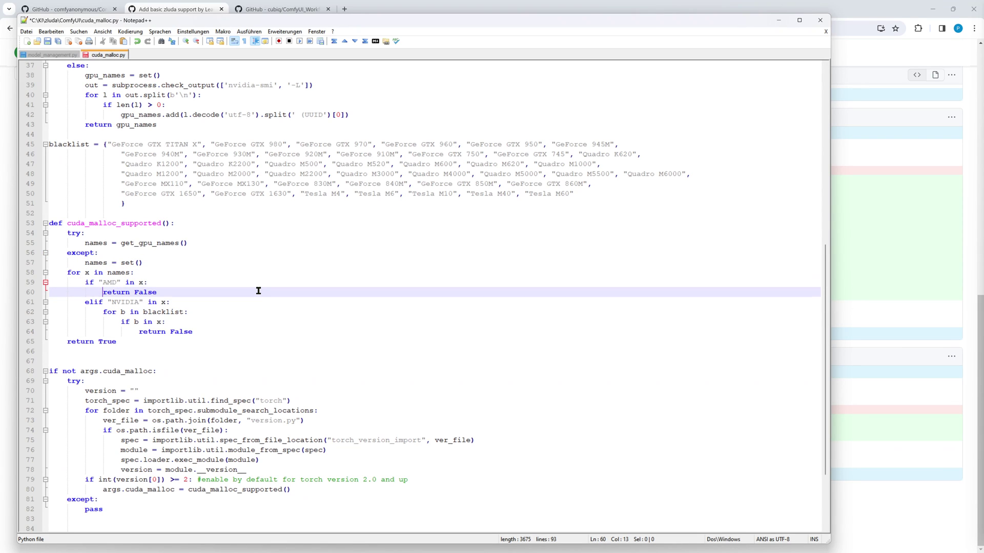
pyautogui.hotkey('ctrl', 's')
# - Review the ZLUDA detection code in model_management.py, then return to cuda_malloc.py
pyautogui.click(46, 55)
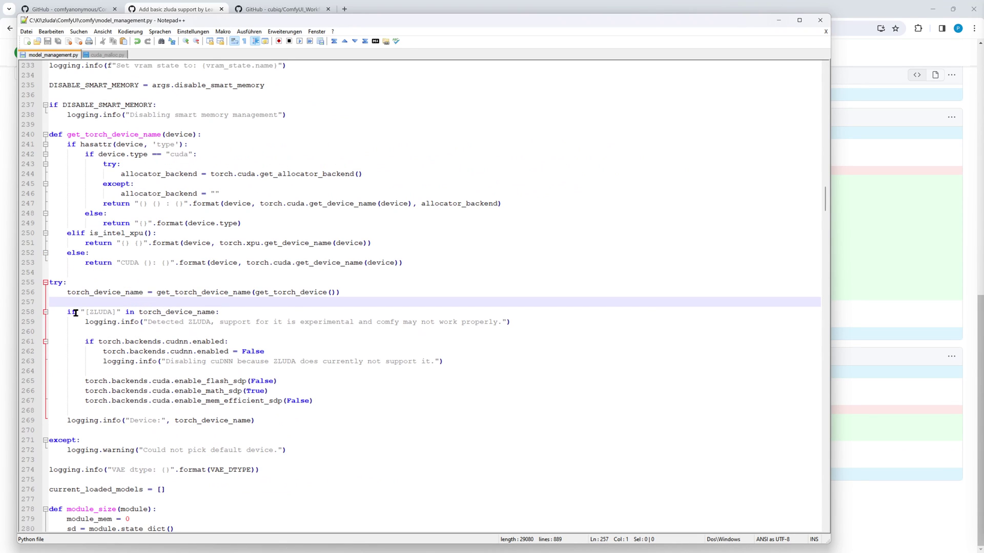
pyautogui.press('Up')
pyautogui.press('Up')
pyautogui.press('Down')
pyautogui.press('Down')
pyautogui.press('Down')
pyautogui.press('Down')
pyautogui.press('Down')
pyautogui.press('Down')
pyautogui.press('Down')
pyautogui.press('Down')
pyautogui.press('Down')
pyautogui.press('Down')
pyautogui.press('Down')
pyautogui.press('Down')
pyautogui.hotkey('ctrl', 'Tab')
# - Rerun python .\main.py in the terminal after the indentation fix
pyautogui.hotkey('alt', 'Tab')
pyautogui.write('python .\\main.py')
pyautogui.press('Return')
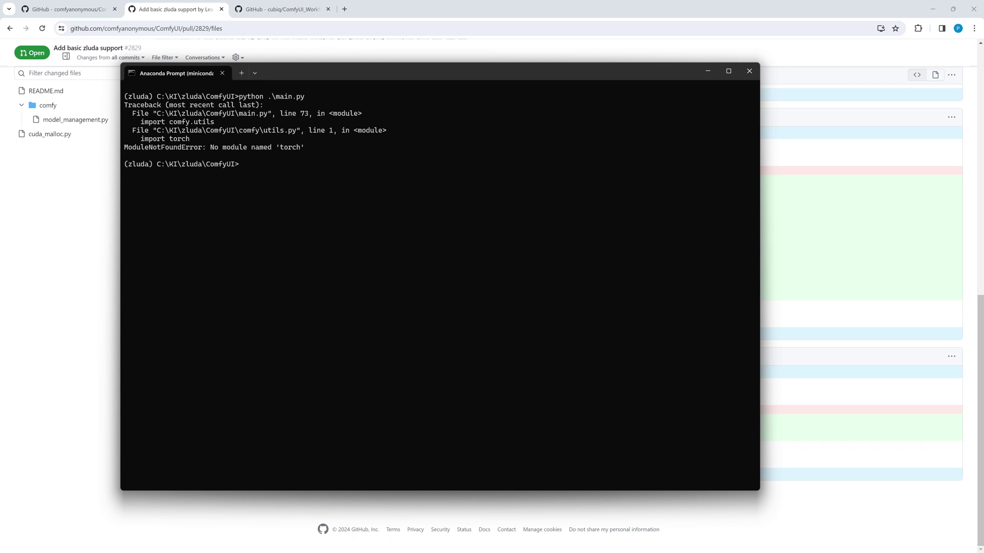
# - Run pip list to check the zluda environment's installed packages
pyautogui.write('pip list')
pyautogui.press('Return')
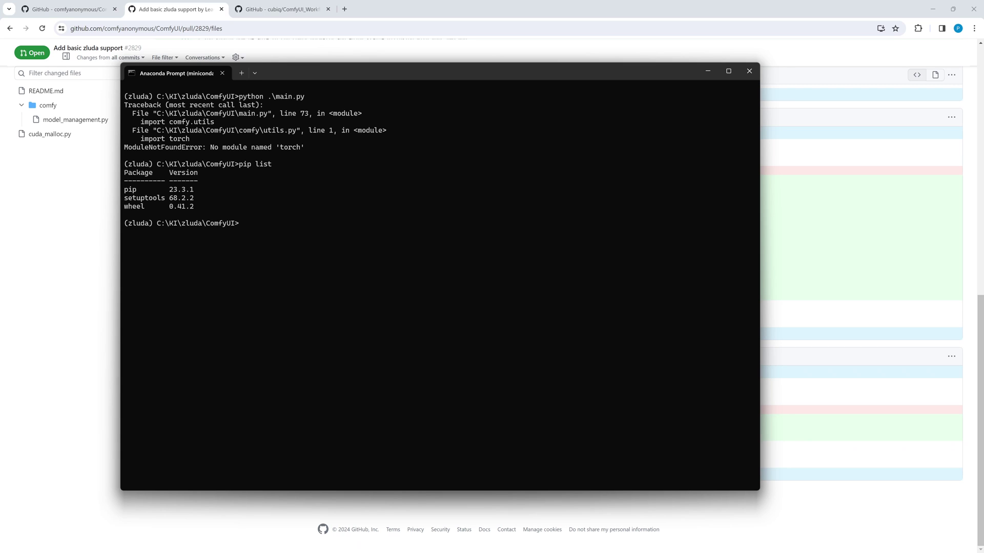
# - Go up to the zluda folder, enter automatic, and list its contents
pyautogui.write('cd ..')
pyautogui.press('Return')
pyautogui.write('cd automatic')
pyautogui.press('Return')
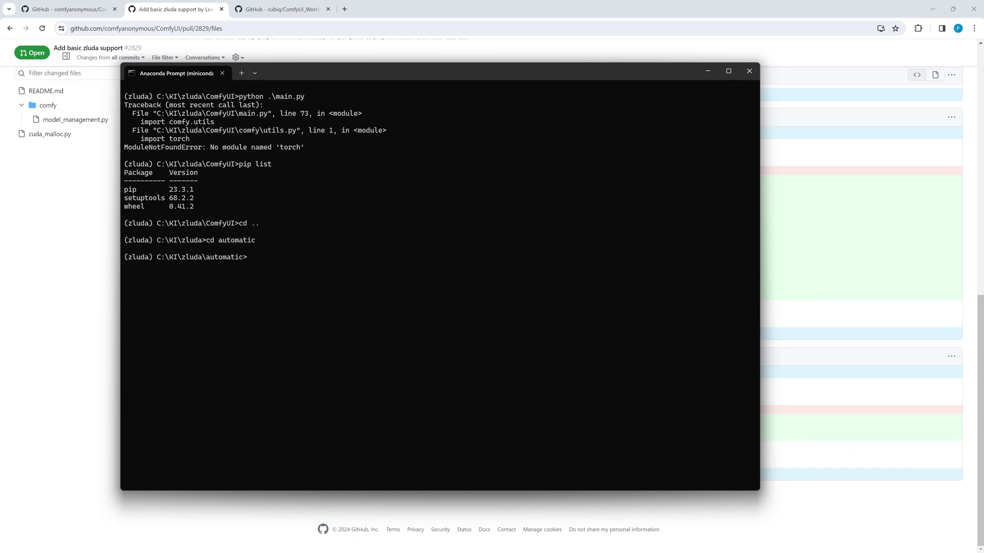
pyautogui.write('dir')
pyautogui.press('Return')
# - Navigate into the automatic install's venv\Scripts folder
pyautogui.write('cd')
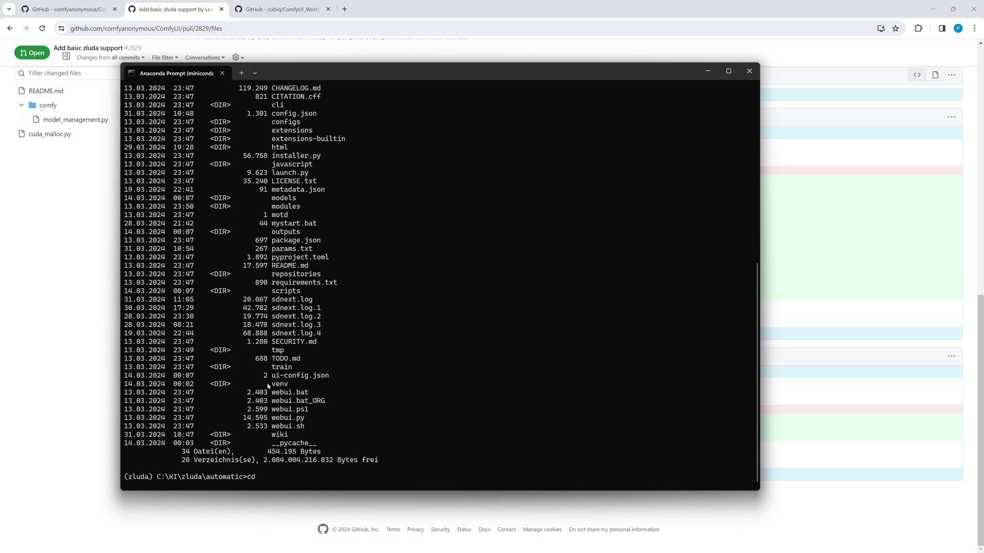
pyautogui.moveTo(264, 384); pyautogui.dragTo(295, 385)
pyautogui.write('venv')
pyautogui.press('Return')
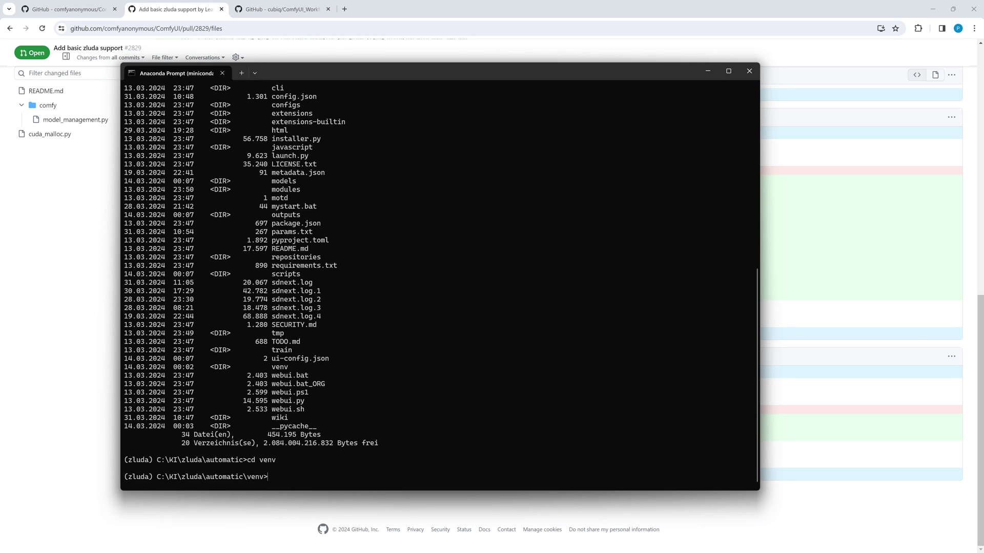
pyautogui.write('dir')
pyautogui.press('Return')
pyautogui.write('cd Scripts')
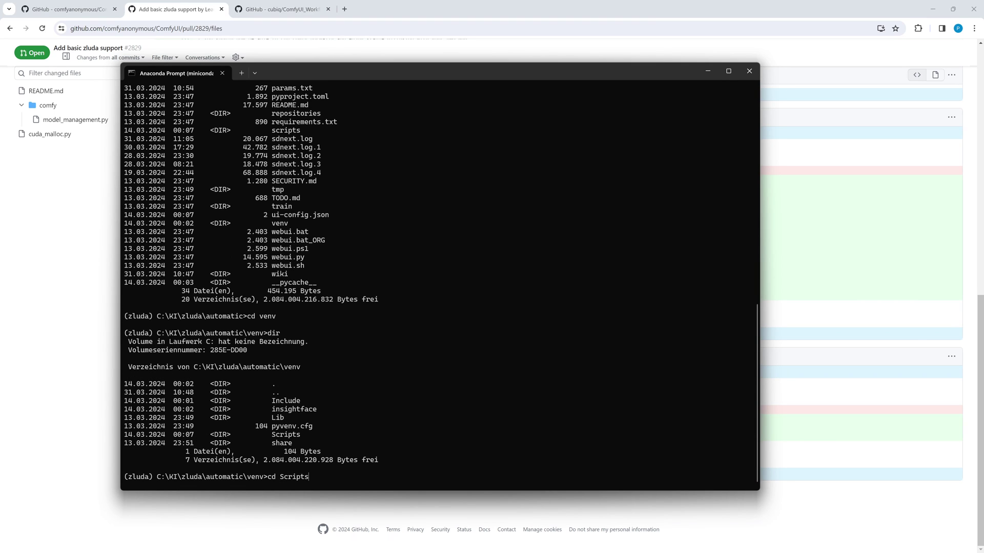
pyautogui.press('Return')
# - Activate the automatic venv, run pip list, and copy the torch 2.2.0+cu118 line
pyautogui.write('activate')
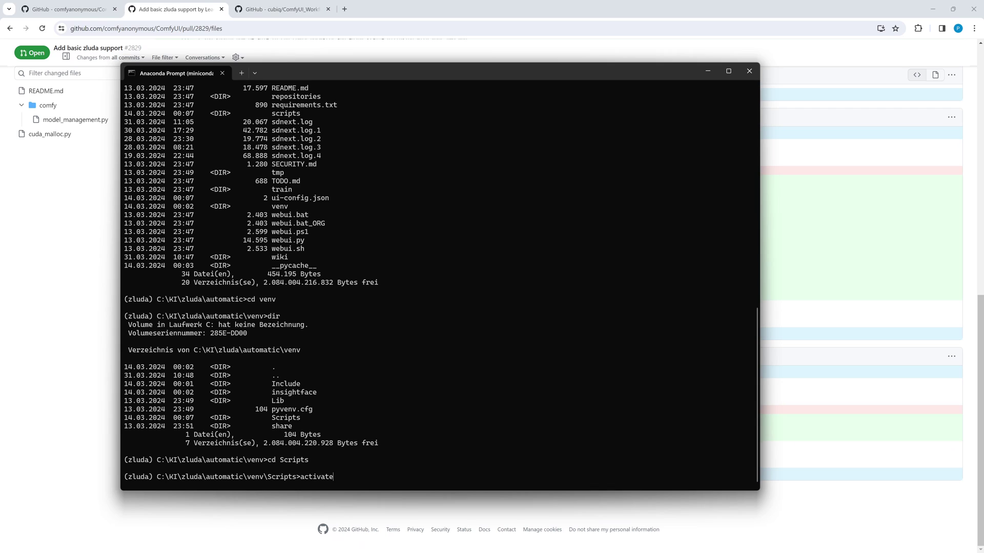
pyautogui.press('Return')
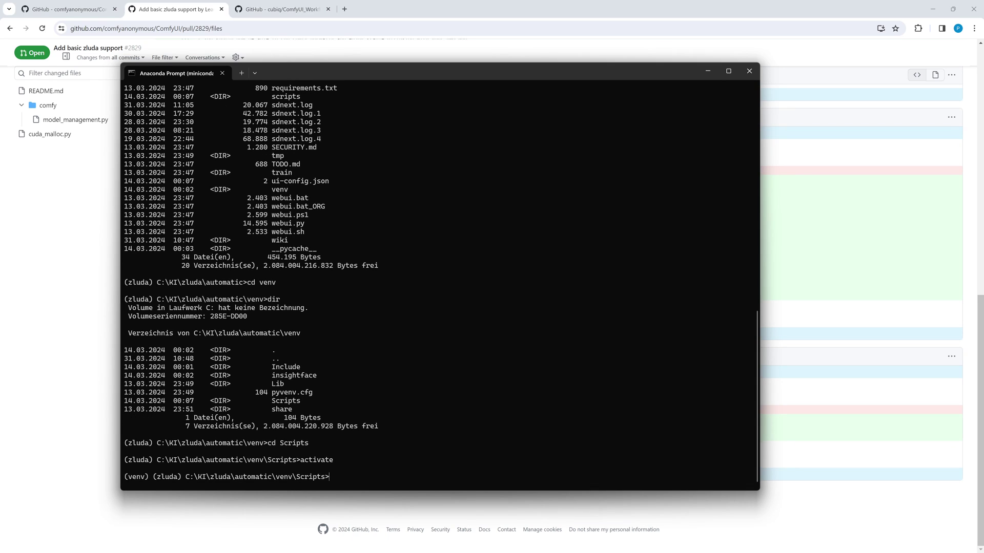
pyautogui.write('pip list')
pyautogui.press('Return')
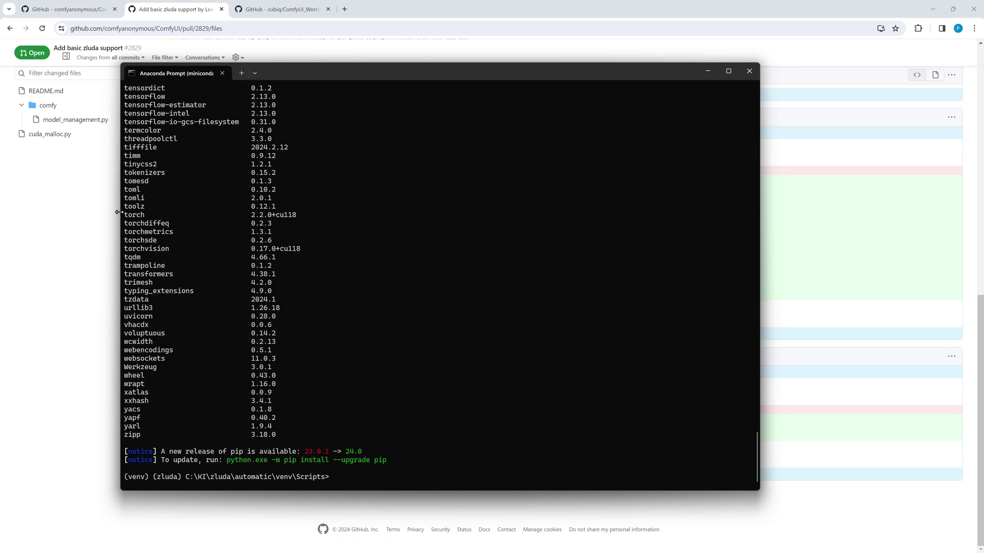
pyautogui.moveTo(123, 216); pyautogui.dragTo(316, 217)
pyautogui.hotkey('ctrl', 'c')
# - Deactivate the venv and conda environment, then change to \ki\zluda\ComfyUI
pyautogui.write('deactivate')
pyautogui.press('Return')
pyautogui.write('conda deactivate')
pyautogui.press('Return')
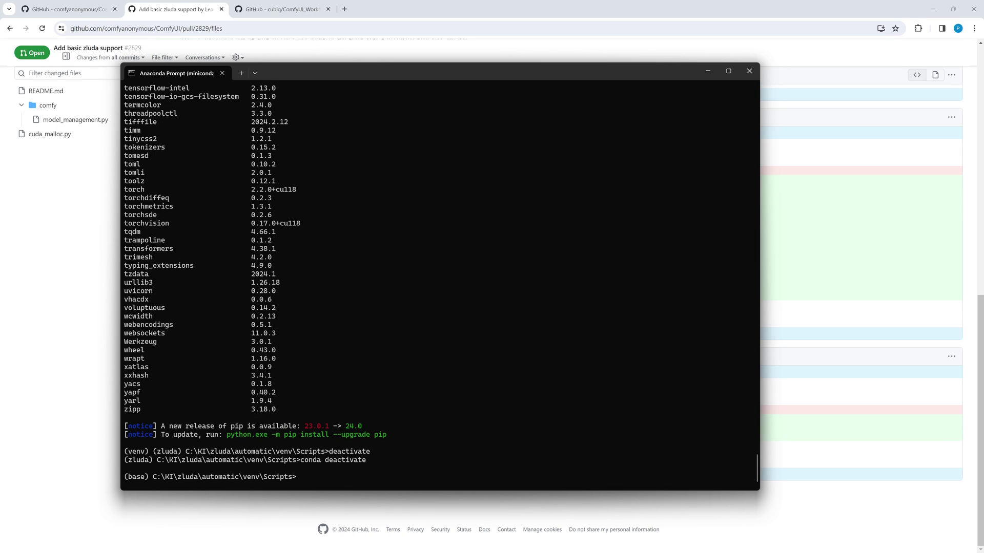
pyautogui.write('cd \\ki\\zluda\\ComfyUI')
pyautogui.press('Return')
# - Compose the command c:\ki\zluda\automatic\venv\Scripts\python.exe .\main.py and select it
pyautogui.write('c:\\ki')
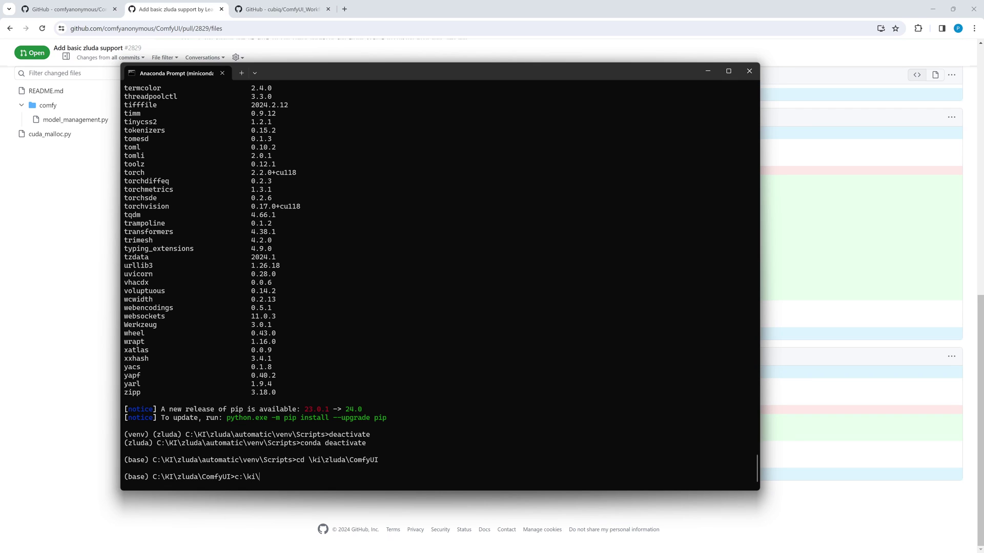
pyautogui.write('\\zluda\\automatic\\venv\\scr')
pyautogui.press('Tab')
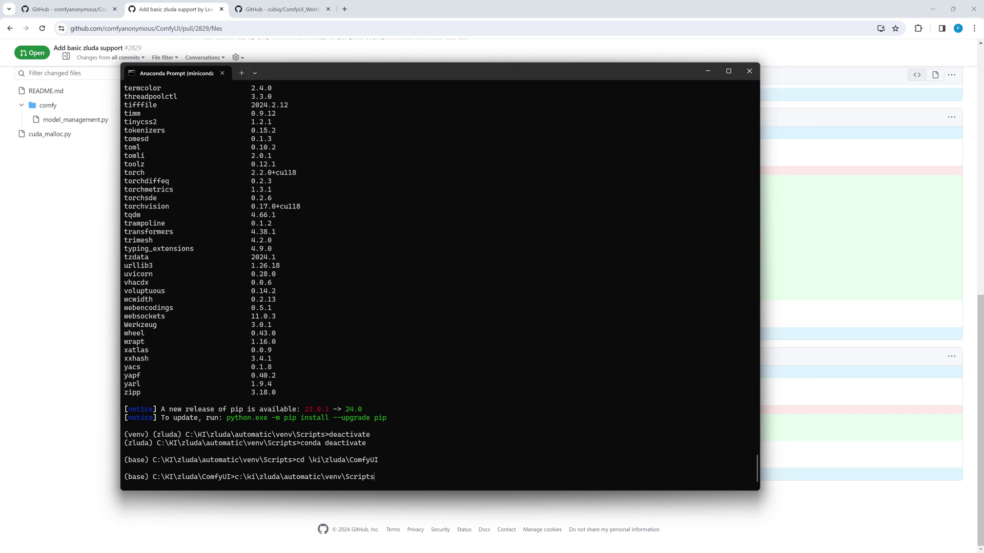
pyautogui.write('\\python.exe \\')
pyautogui.press('BackSpace')
pyautogui.write('.\\main.py')
pyautogui.moveTo(237, 479); pyautogui.dragTo(463, 482)
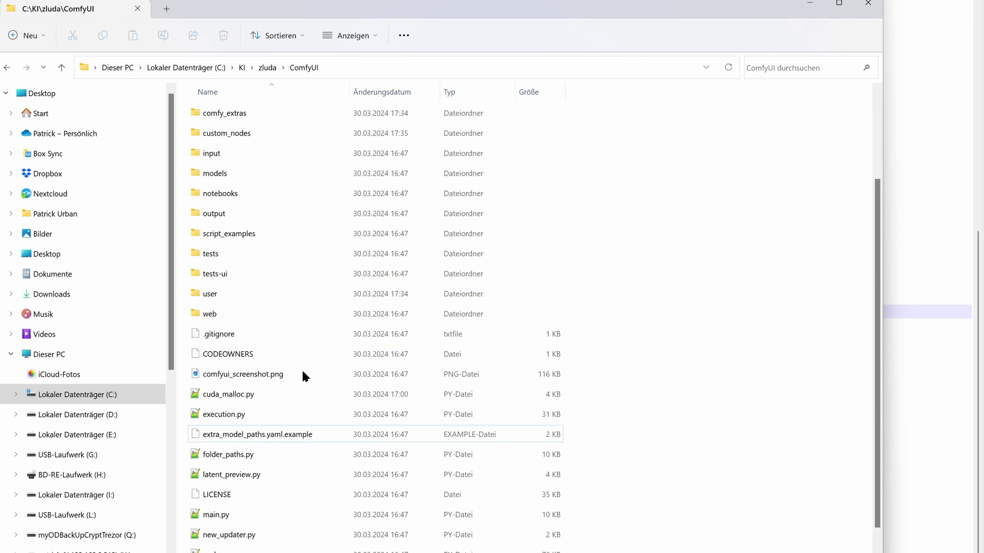
# - Duplicate extra_model_paths.yaml.example in the ComfyUI folder
pyautogui.click(253, 436)
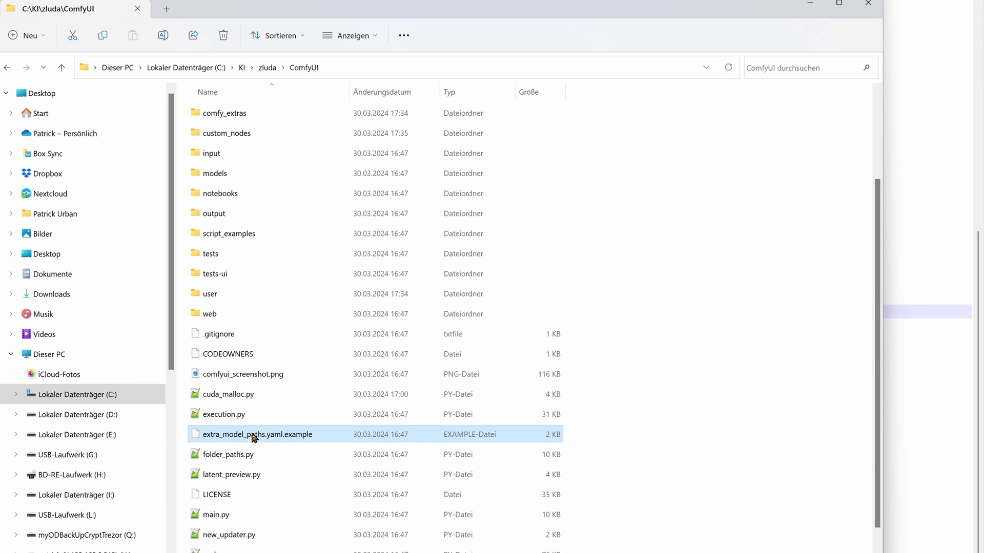
pyautogui.hotkey('ctrl', 'c')
pyautogui.hotkey('ctrl', 'v')
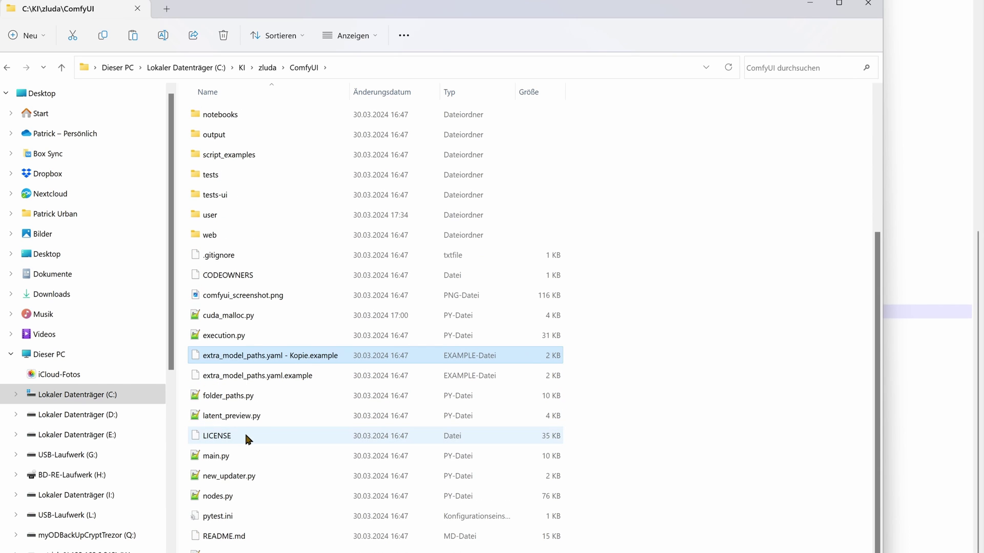
# - Rename the copy to extra_model_paths.yaml, removing ' - Kopie.example', and accept the extension warning
pyautogui.click(284, 359)
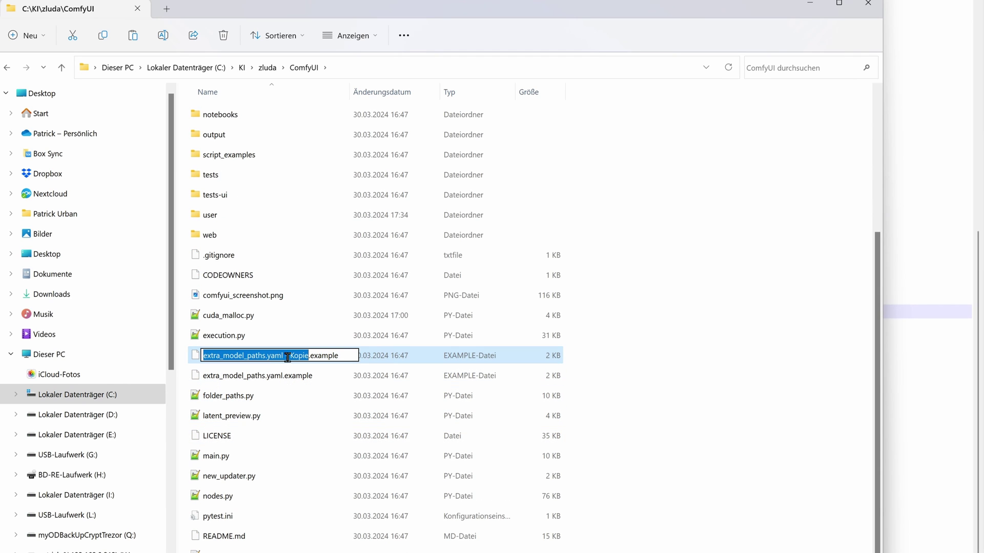
pyautogui.click(284, 356)
pyautogui.moveTo(285, 356); pyautogui.dragTo(335, 355)
pyautogui.press('Delete')
pyautogui.press('Return')
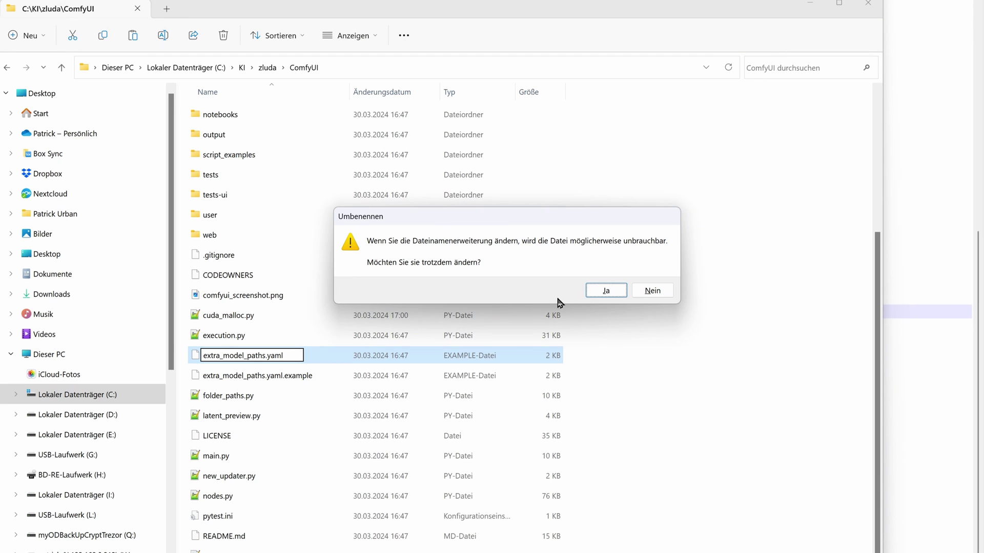
pyautogui.click(607, 291)
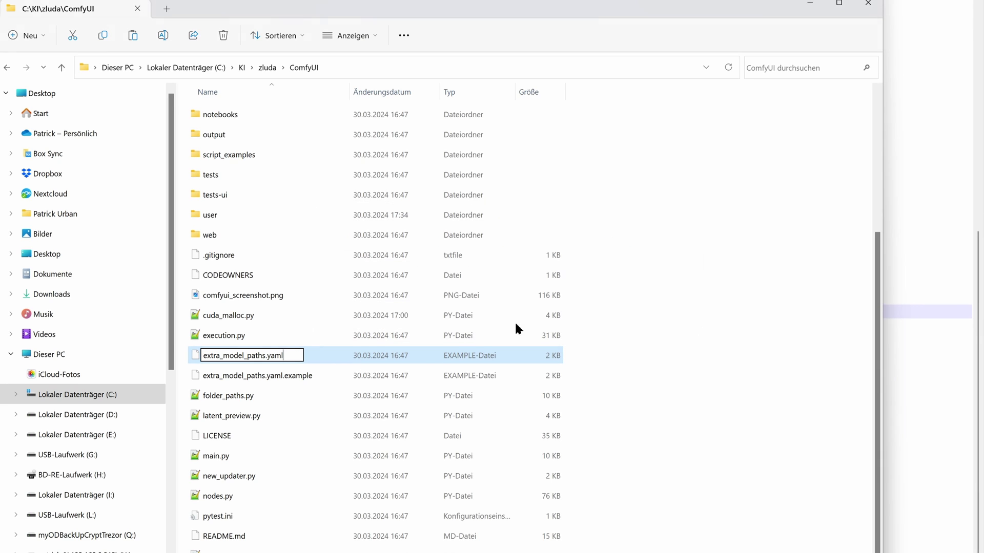
# - Open extra_model_paths.yaml in Notepad++ and review base_path lines 7 and 8 (/KI/zluda/automatic/)
pyautogui.rightClick(246, 359)
pyautogui.click(297, 161)
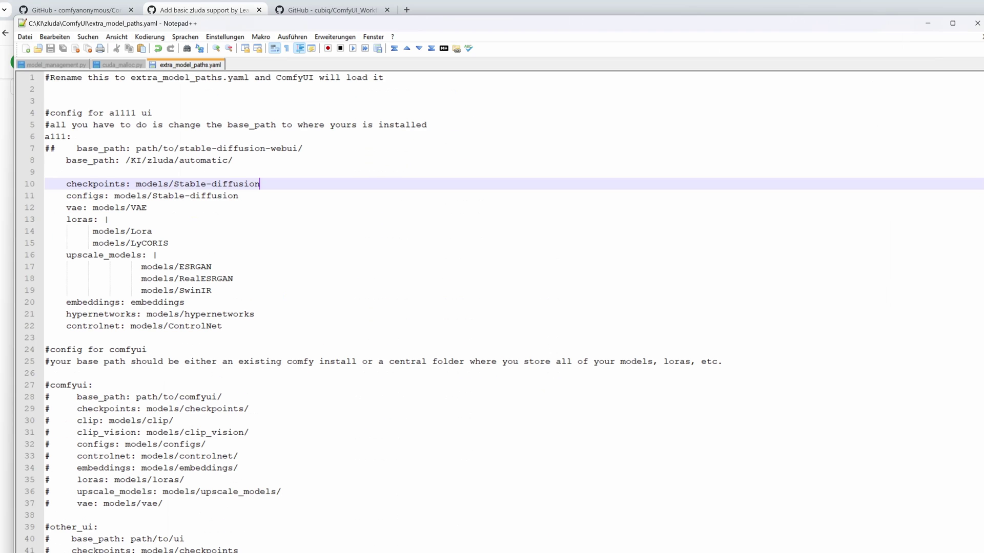
pyautogui.click(188, 169)
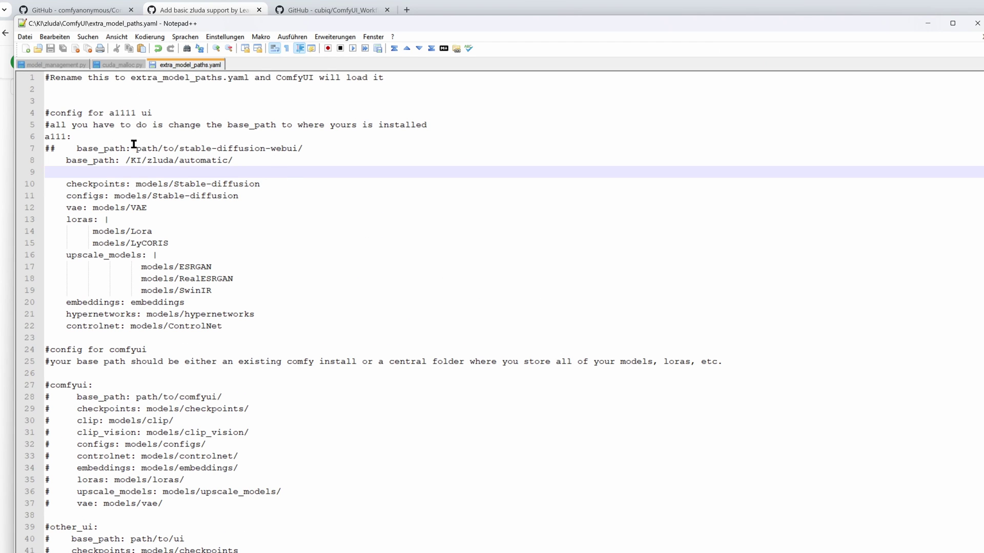
pyautogui.moveTo(77, 148); pyautogui.dragTo(303, 149)
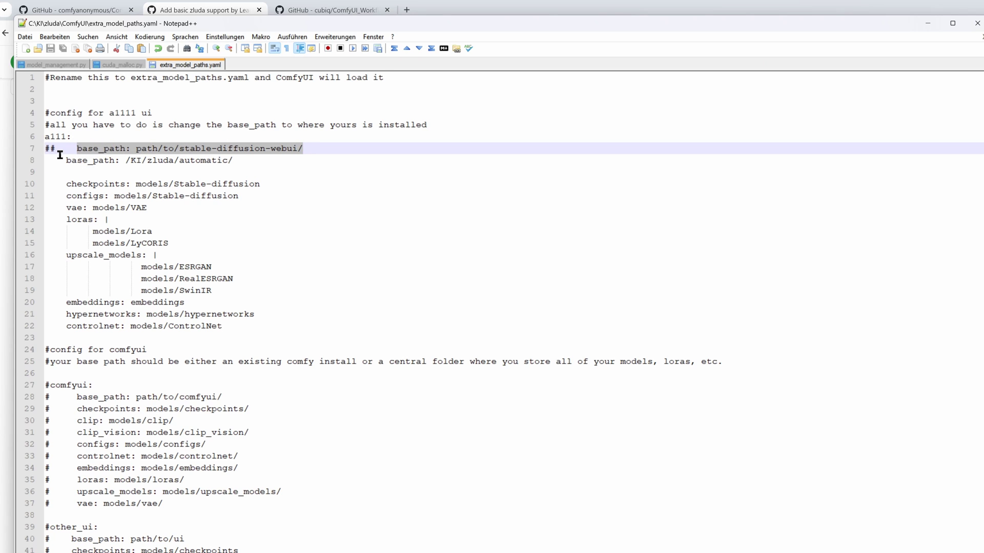
pyautogui.moveTo(67, 162); pyautogui.dragTo(232, 160)
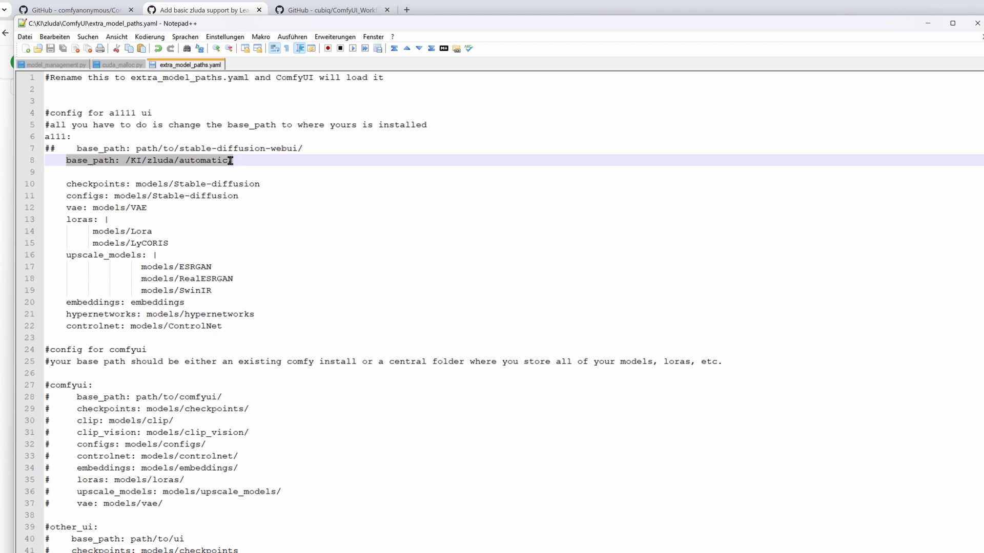
pyautogui.click(241, 172)
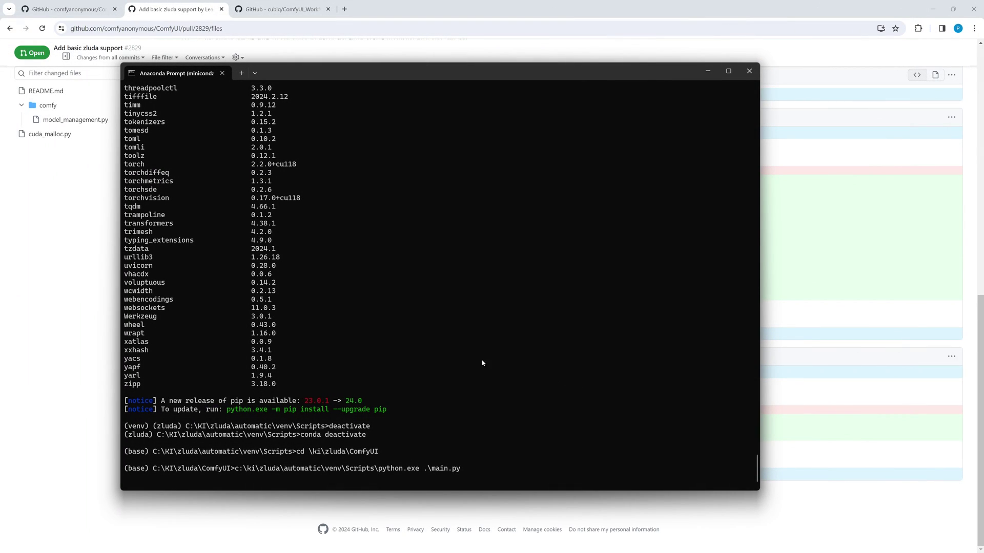
# - Run the venv python.exe .\main.py command and highlight the AMD Radeon RX 6800 [ZLUDA] device
pyautogui.press('Return')
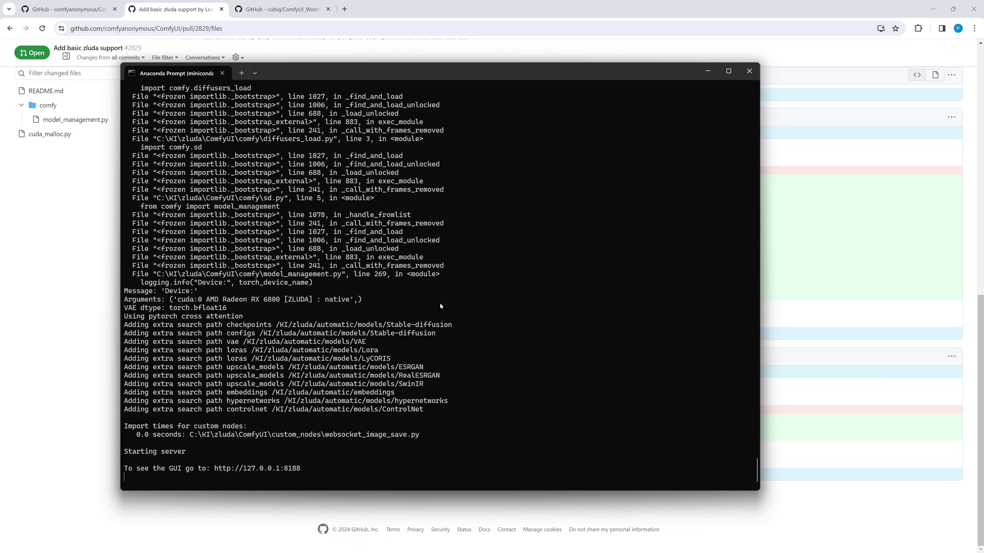
pyautogui.moveTo(165, 299); pyautogui.dragTo(370, 301)
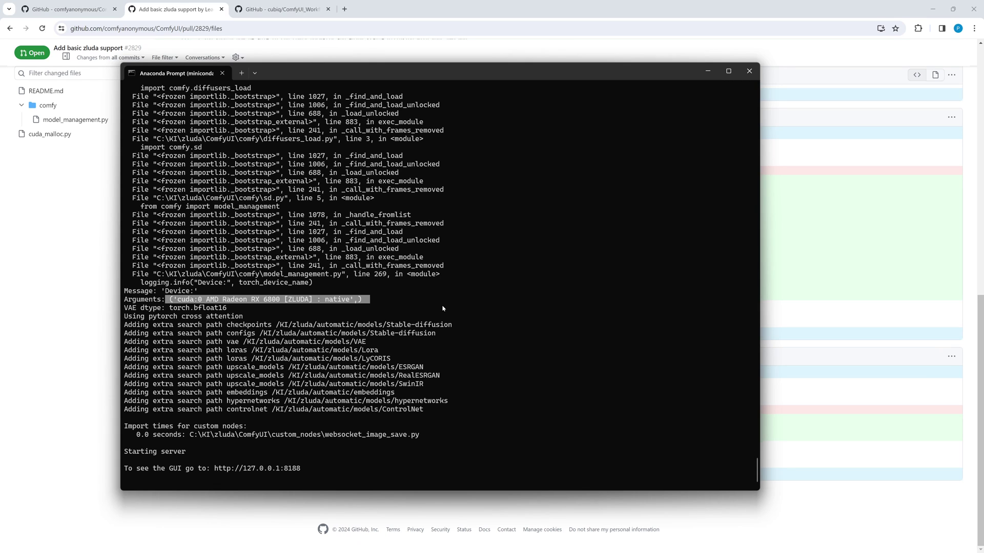
pyautogui.click(443, 308)
pyautogui.moveTo(312, 468); pyautogui.dragTo(217, 471)
pyautogui.keyDown('ctrl'); pyautogui.click(218, 471); pyautogui.keyUp('ctrl')
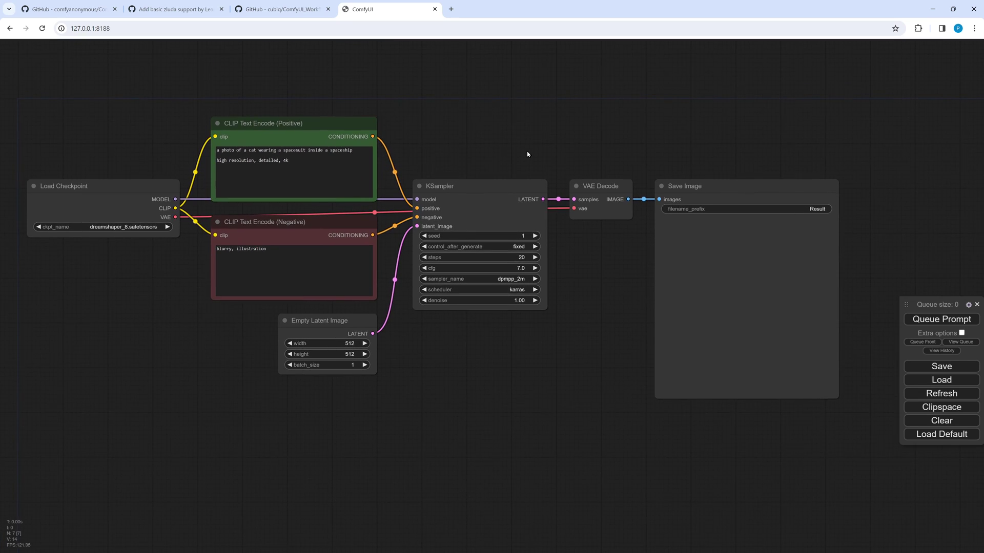
pyautogui.click(281, 10)
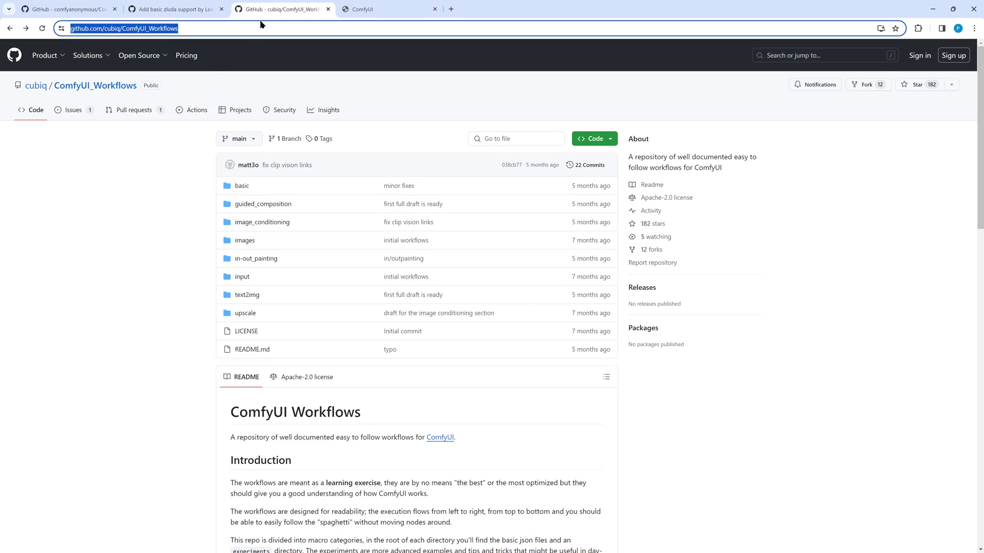
# - Find the Basic SD1.x Workflow heading in the GitHub basic folder README, then return to ComfyUI
pyautogui.click(346, 91)
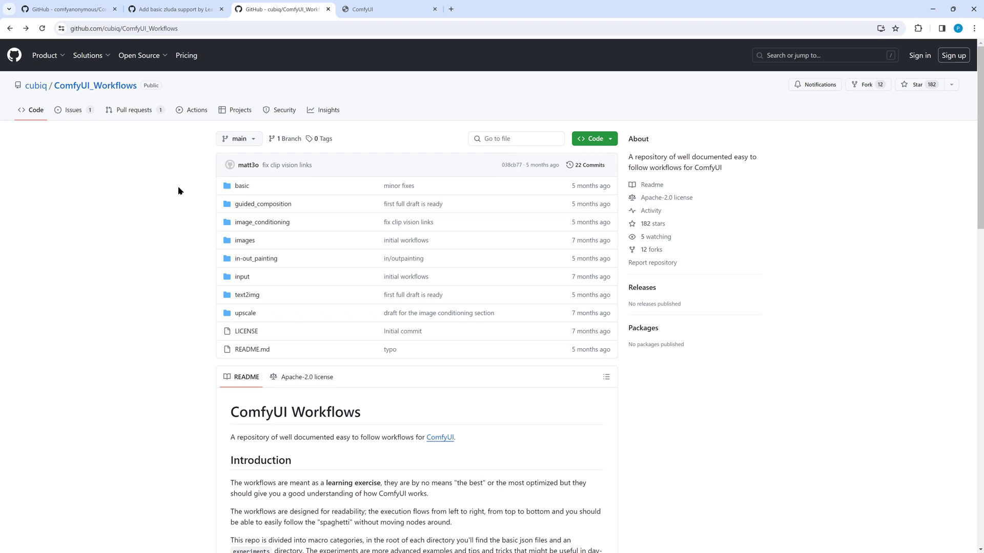
pyautogui.click(242, 187)
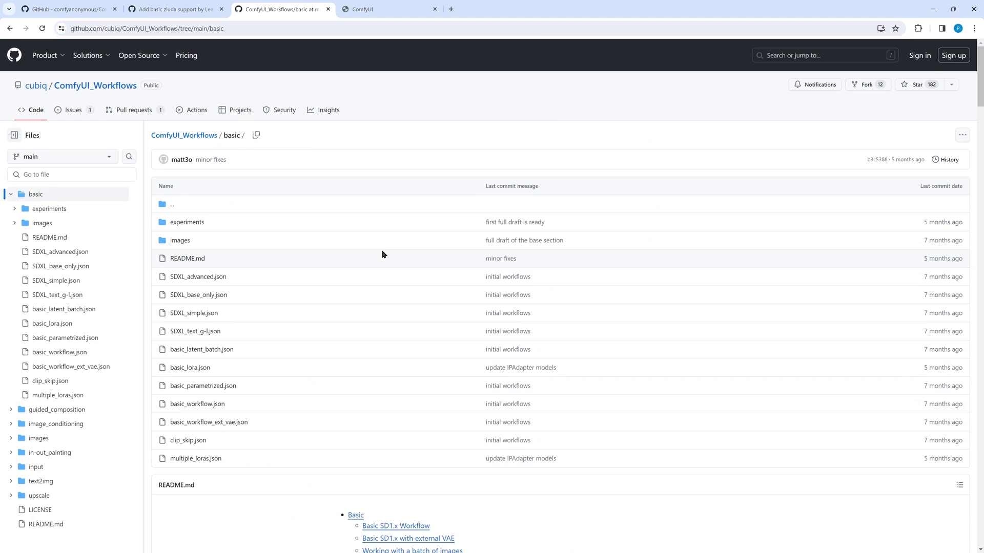
pyautogui.scroll(-5, 497, 373)
pyautogui.scroll(-5, 499, 372)
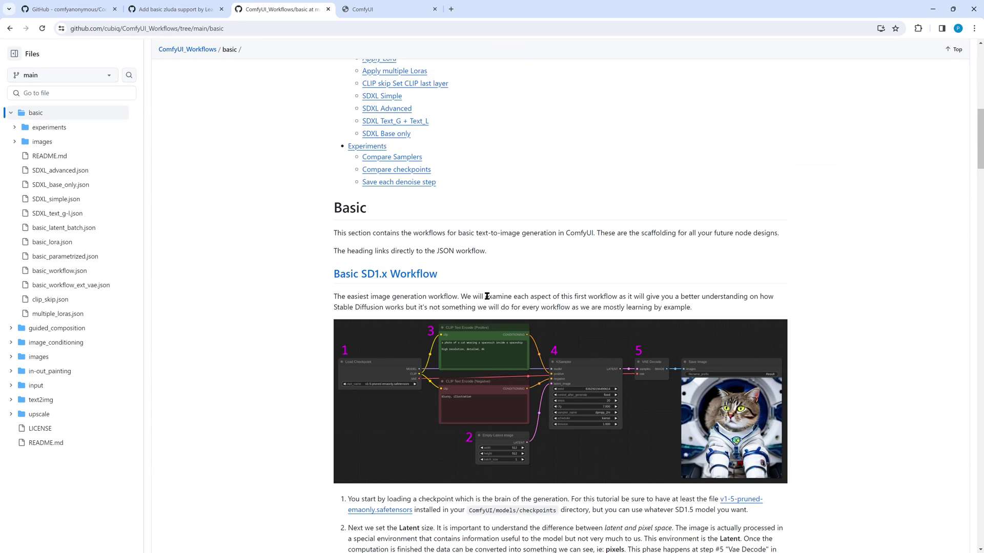
pyautogui.moveTo(447, 275); pyautogui.dragTo(331, 277)
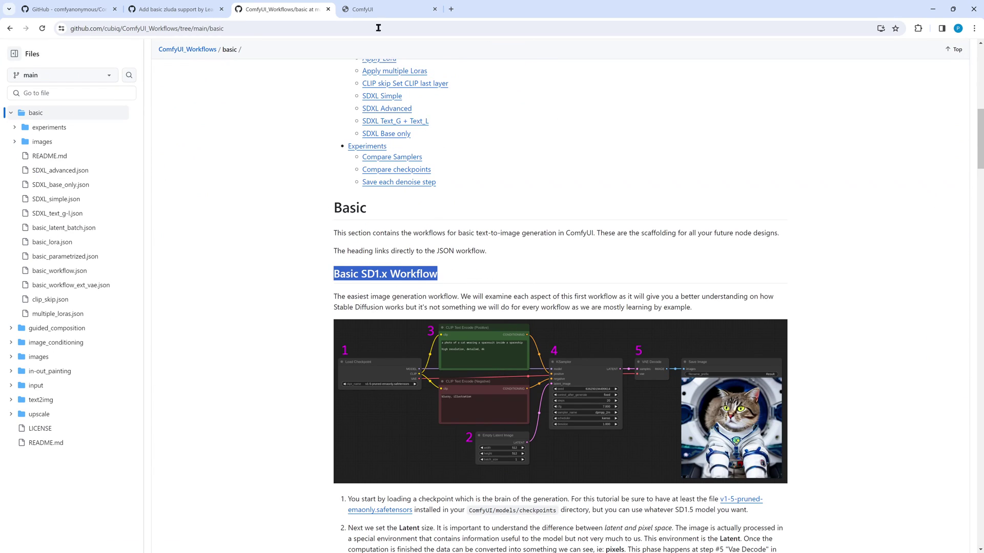
pyautogui.click(379, 9)
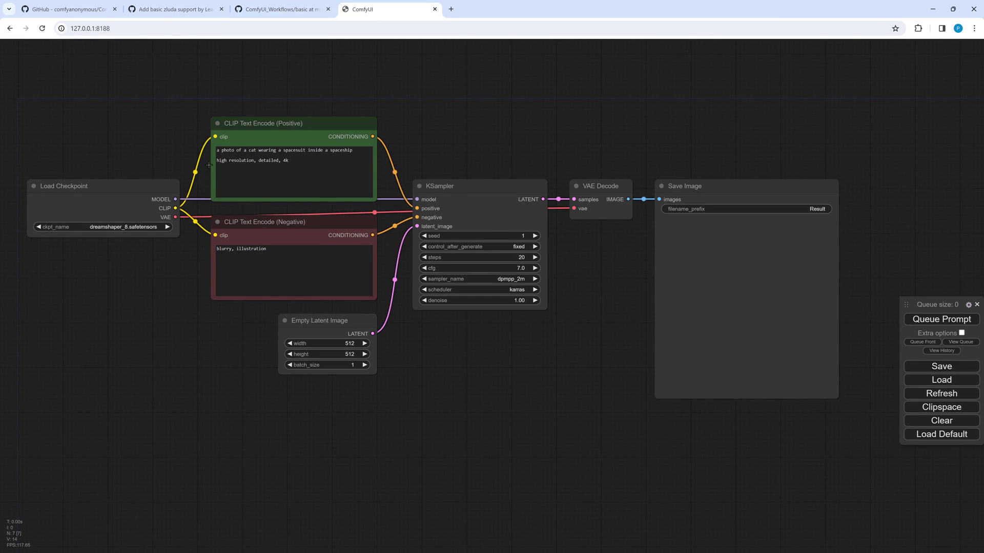
# - Lower the KSampler seed from 1 to 0 and queue the cat-in-spacesuit generation, watching the terminal
pyautogui.click(164, 228)
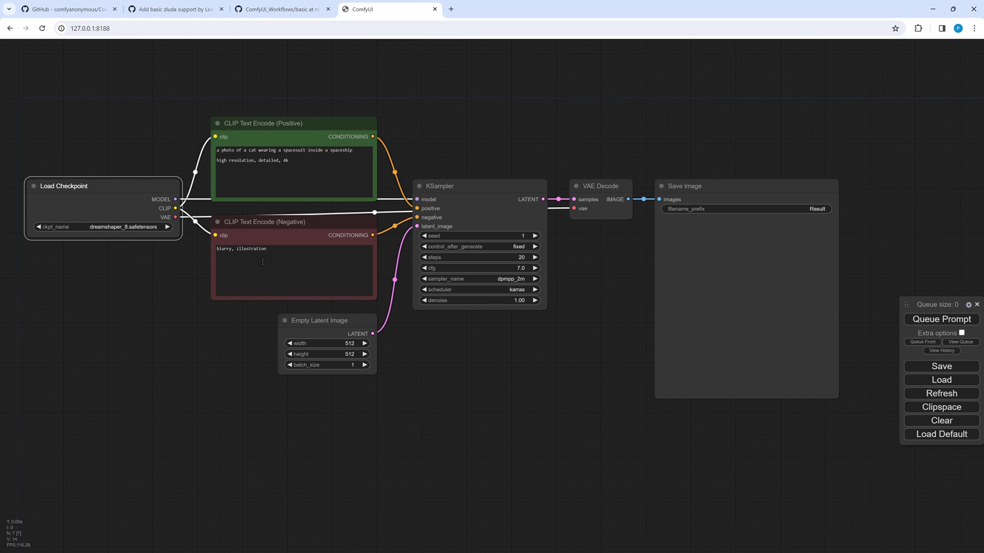
pyautogui.click(424, 236)
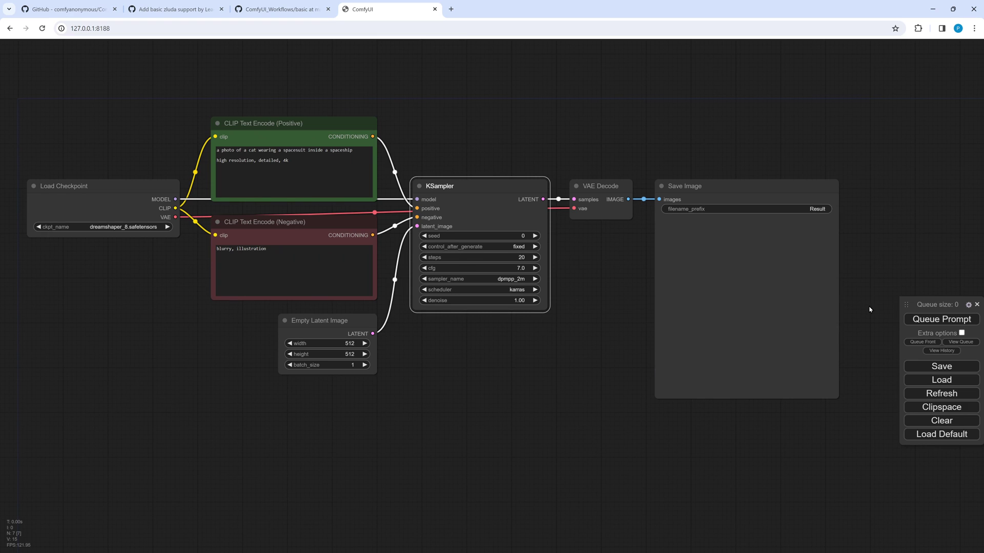
pyautogui.click(921, 320)
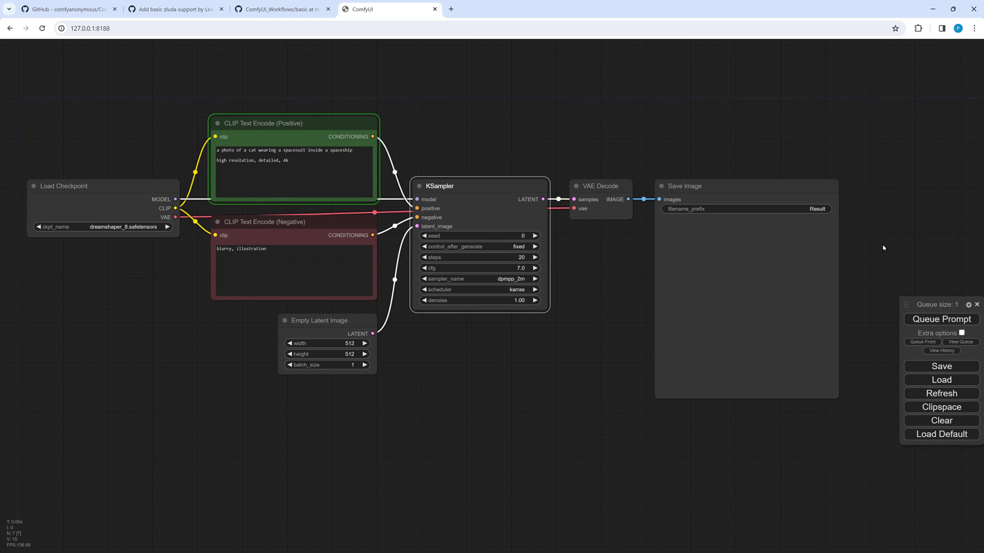
pyautogui.hotkey('alt', 'Tab')
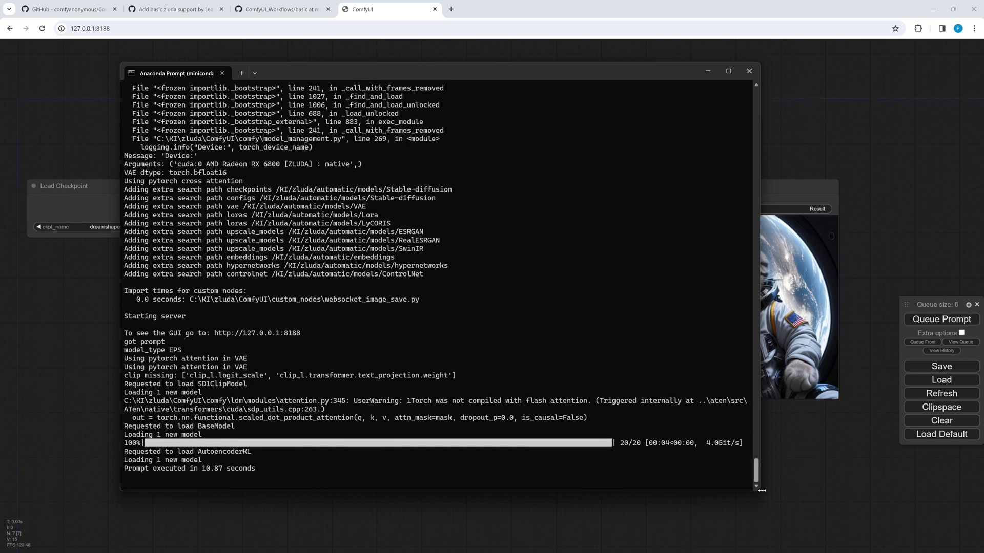
# - Shrink the terminal beside the result, then queue another cat-in-spacesuit image and watch its progress
pyautogui.moveTo(760, 491); pyautogui.dragTo(631, 477)
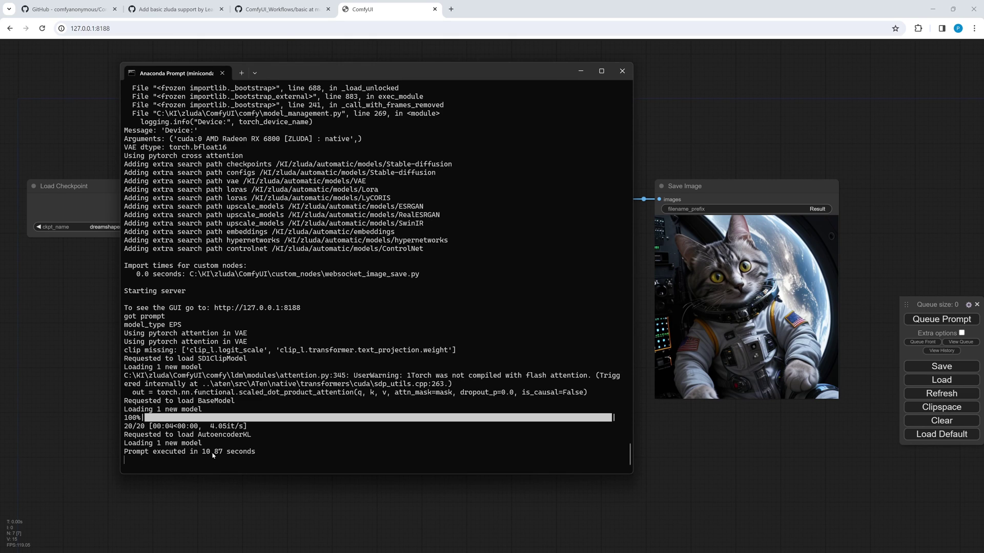
pyautogui.hotkey('alt', 'Tab')
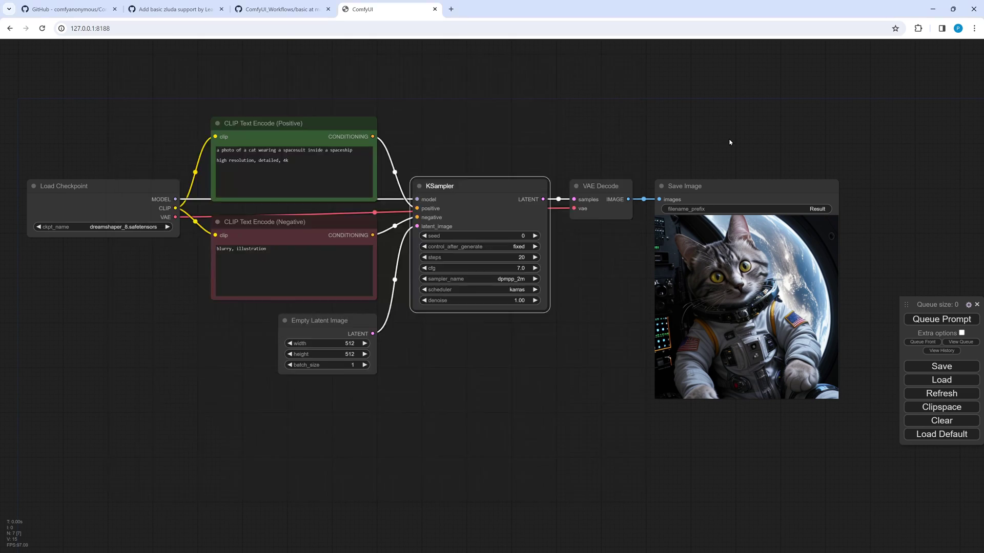
pyautogui.click(927, 320)
pyautogui.hotkey('alt', 'Tab')
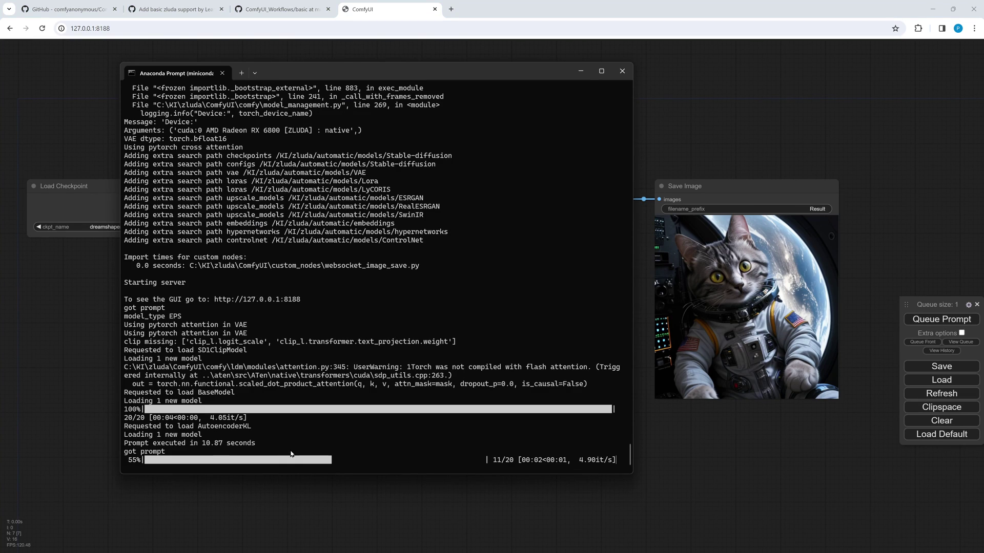